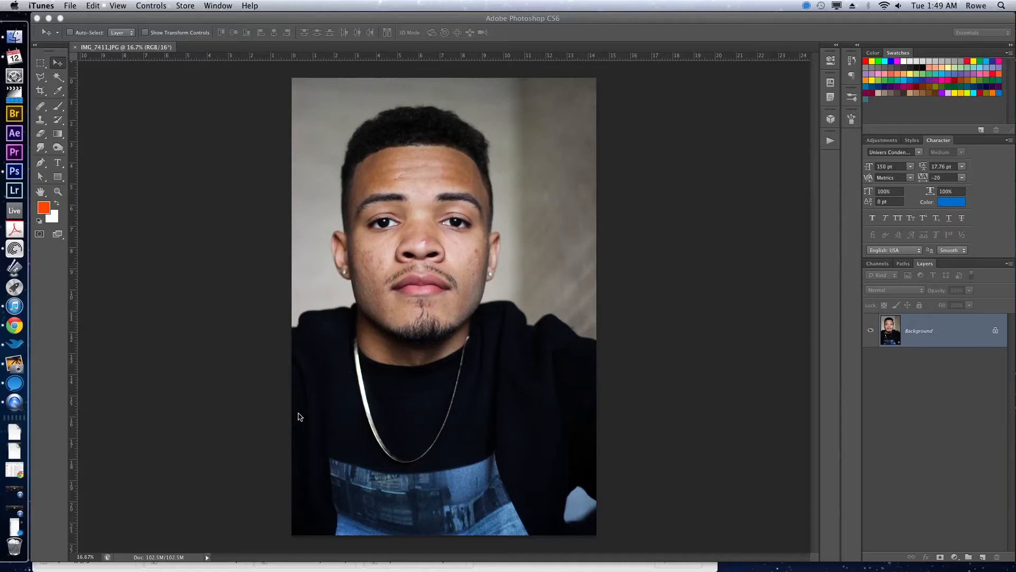
pyautogui.click(298, 417)
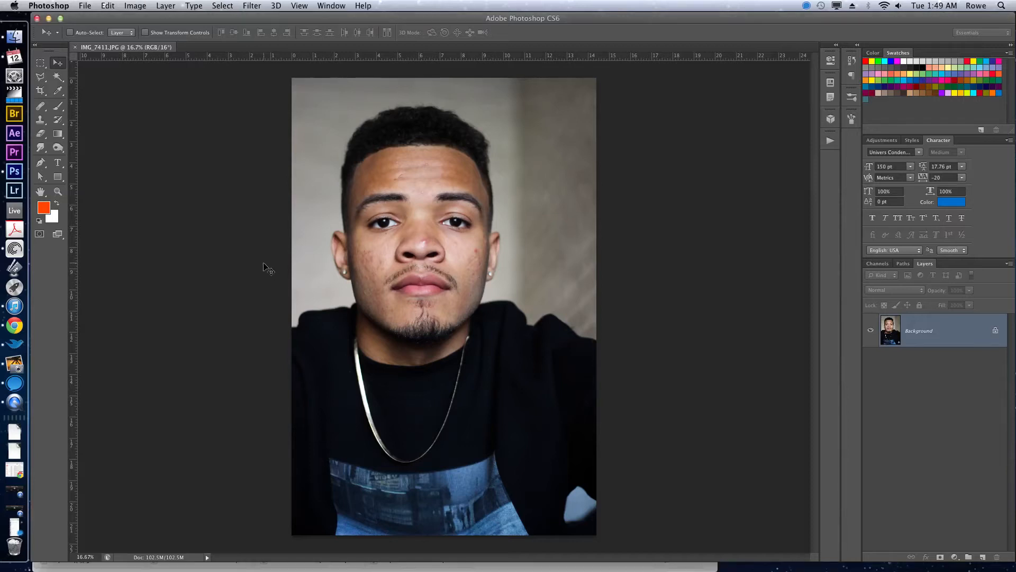
pyautogui.click(147, 6)
pyautogui.moveTo(148, 39)
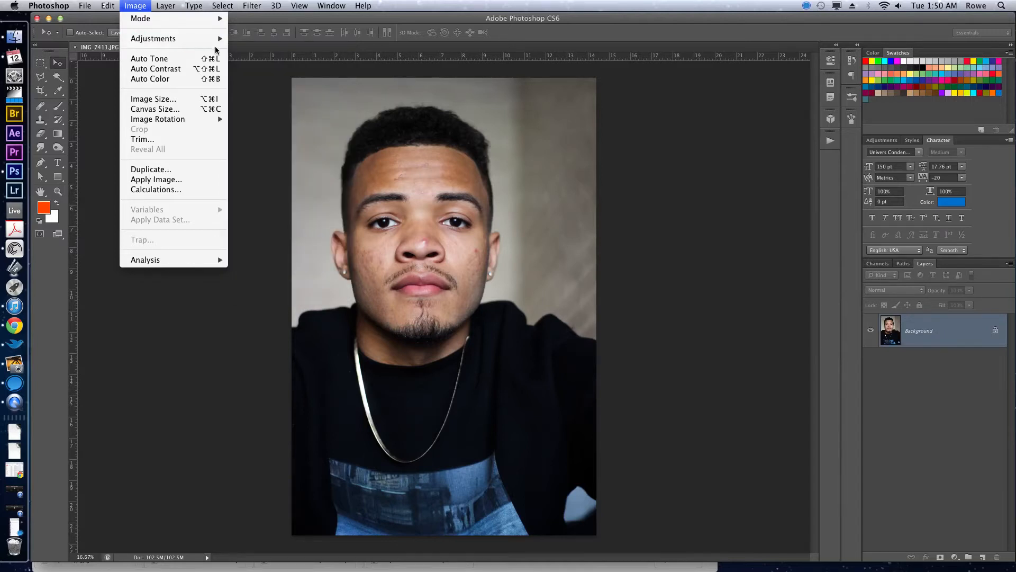
pyautogui.moveTo(206, 40)
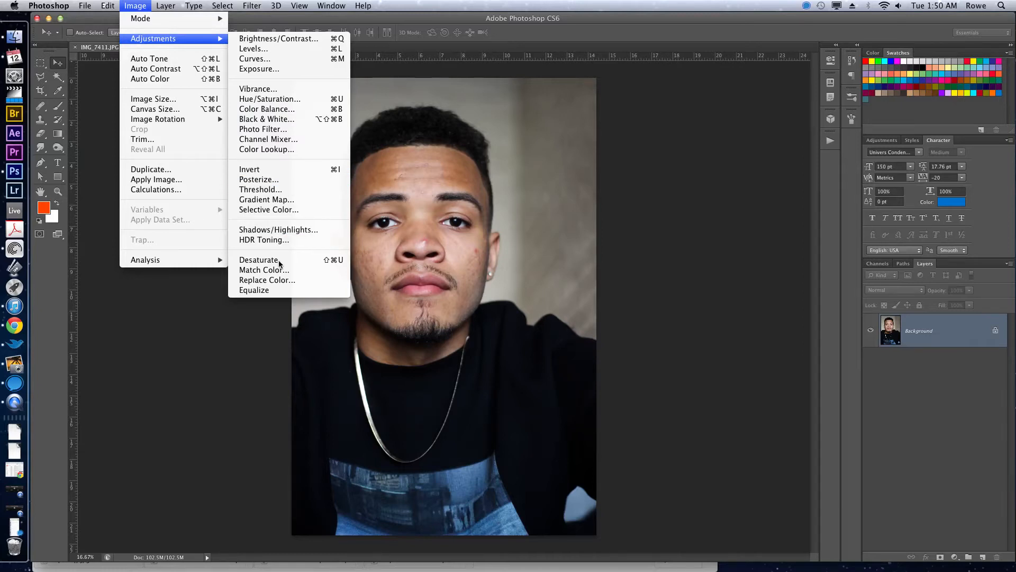
pyautogui.click(266, 363)
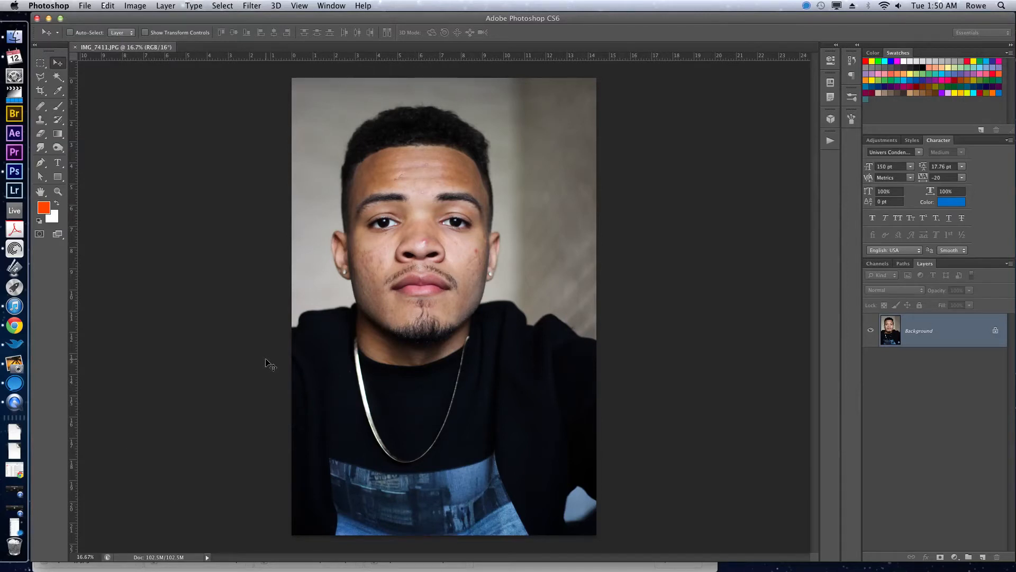
# Step: Duplicate the Background layer and extend the canvas with the Crop tool to about 25 ruler units wide, adding blank space right of the portrait
pyautogui.press('super+j')
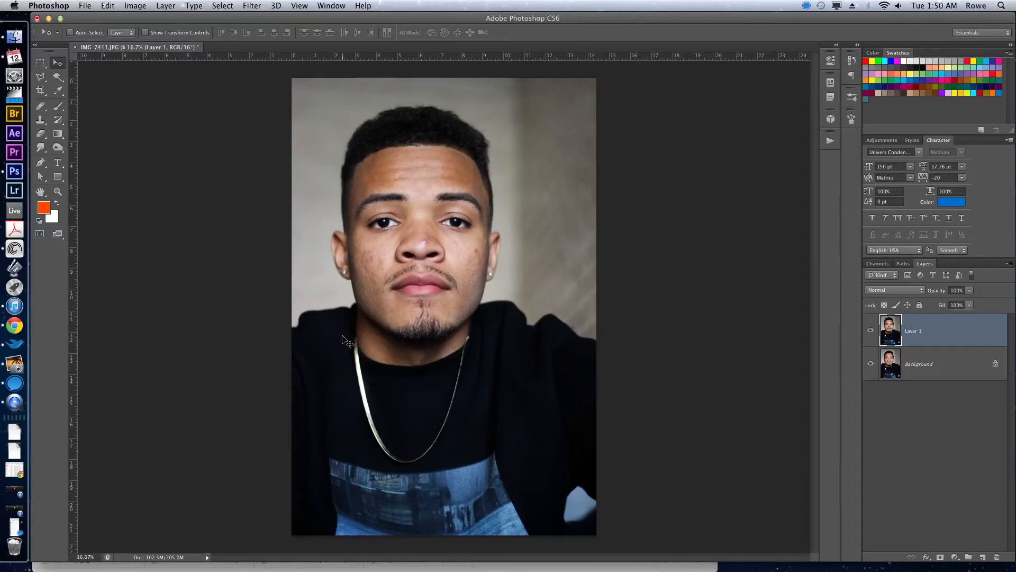
pyautogui.press('c')
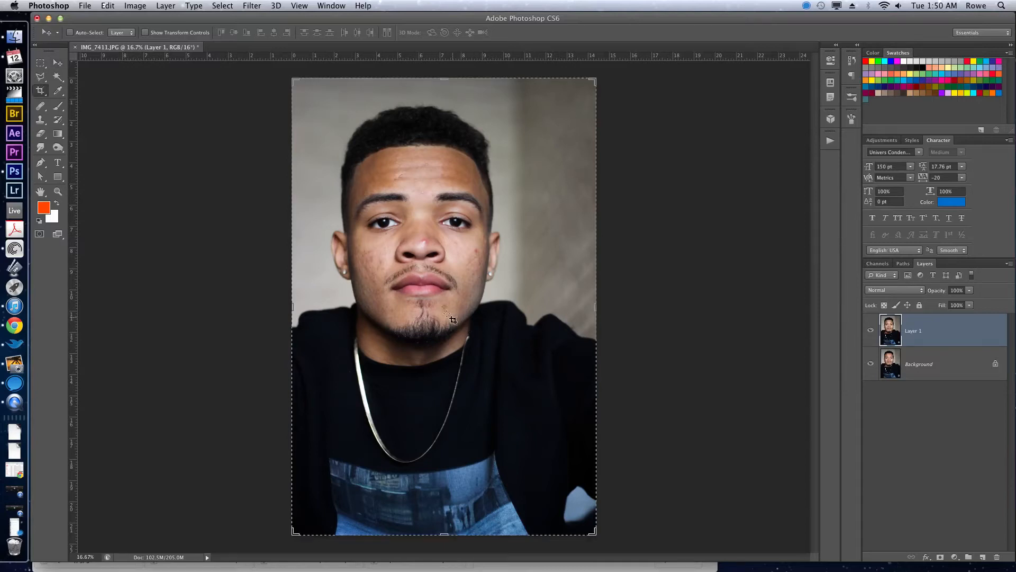
pyautogui.moveTo(595, 306); pyautogui.dragTo(713, 317)
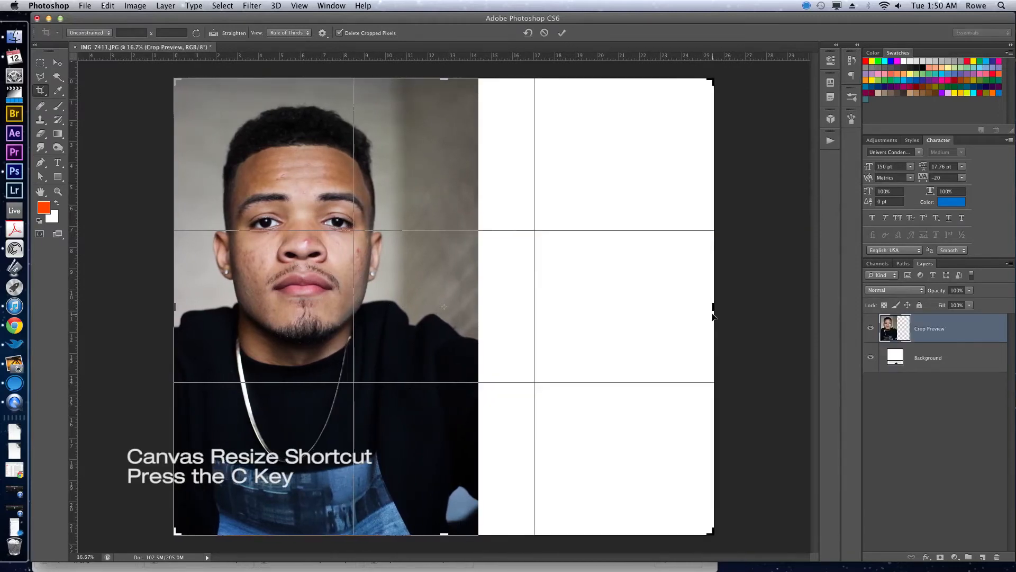
pyautogui.press('Return')
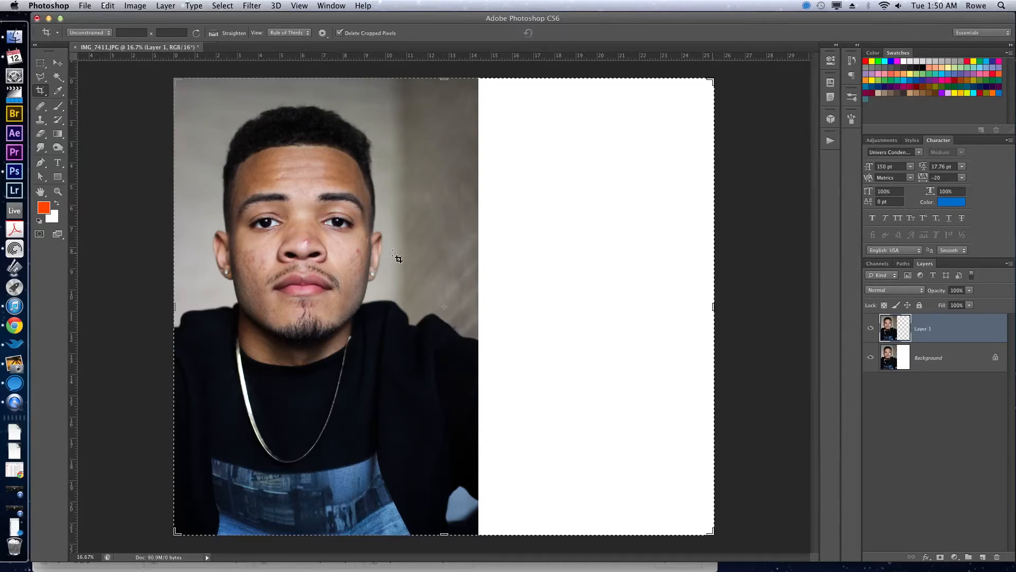
# Step: Move the duplicated portrait into the blank canvas area beside the original and rename its layer "after"
pyautogui.press('v')
pyautogui.moveTo(334, 262); pyautogui.dragTo(589, 282)
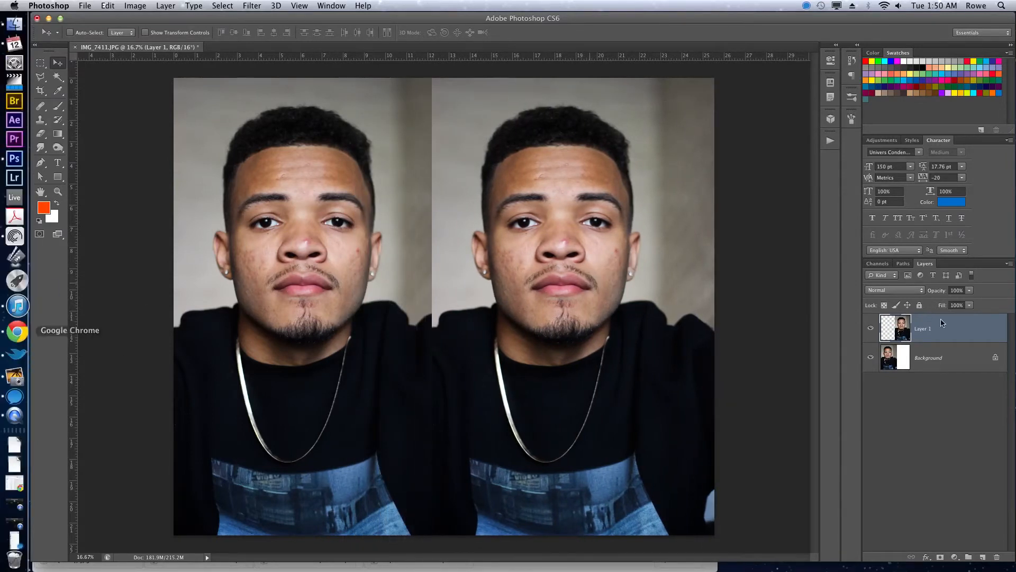
pyautogui.doubleClick(930, 331)
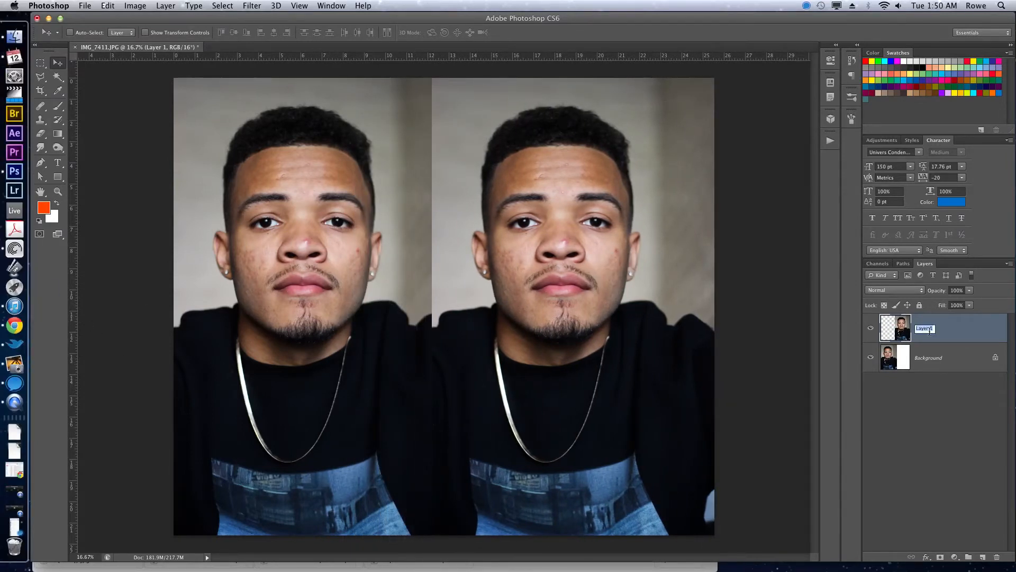
pyautogui.write('befo')
pyautogui.write('er')
pyautogui.press('Return')
# Step: Try Brightness/Contrast on the "after" layer with contrast values between -50 and 100, ending at 61, and cancel the adjustment
pyautogui.click(131, 7)
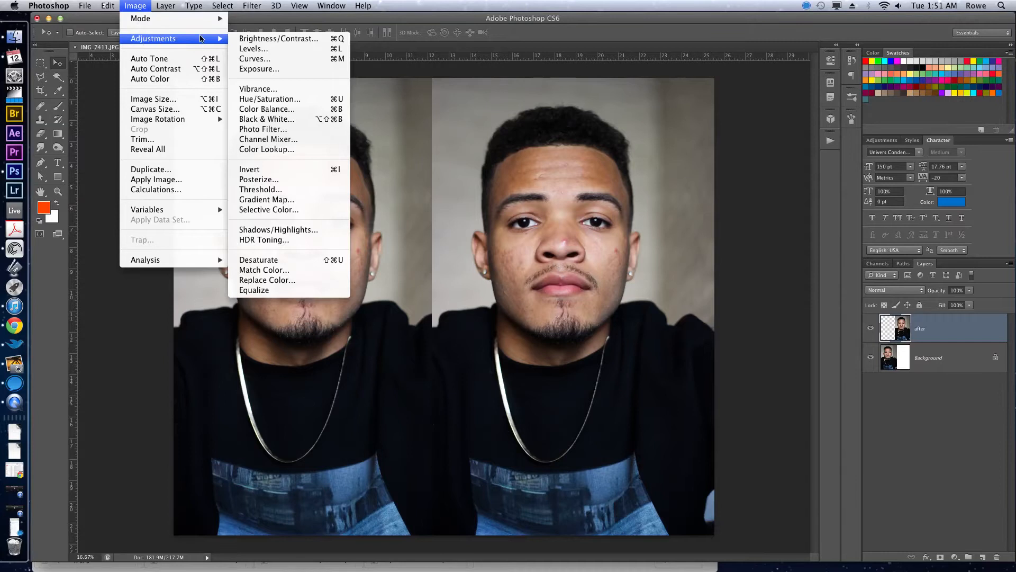
pyautogui.click(249, 39)
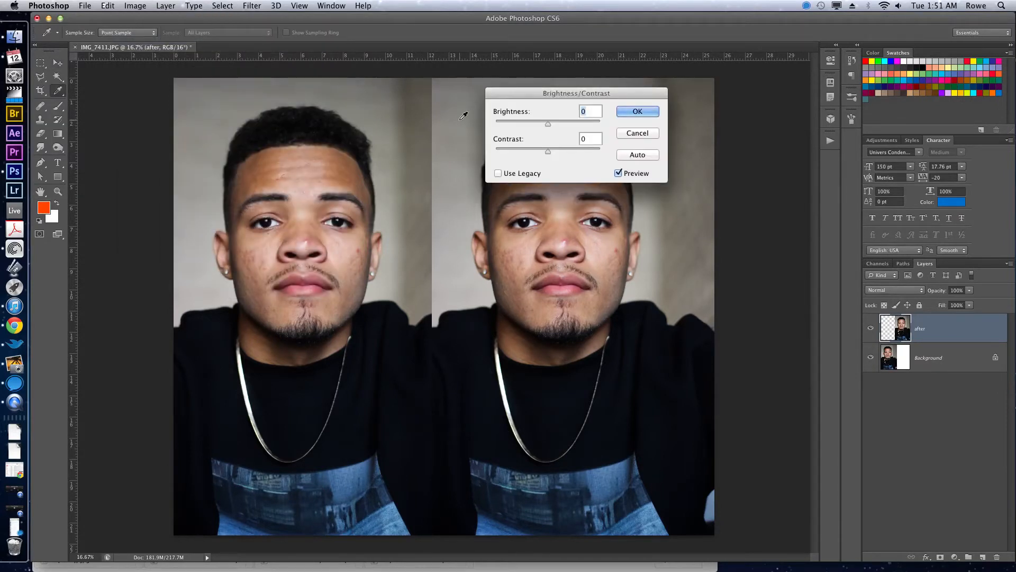
pyautogui.moveTo(554, 88); pyautogui.dragTo(399, 297)
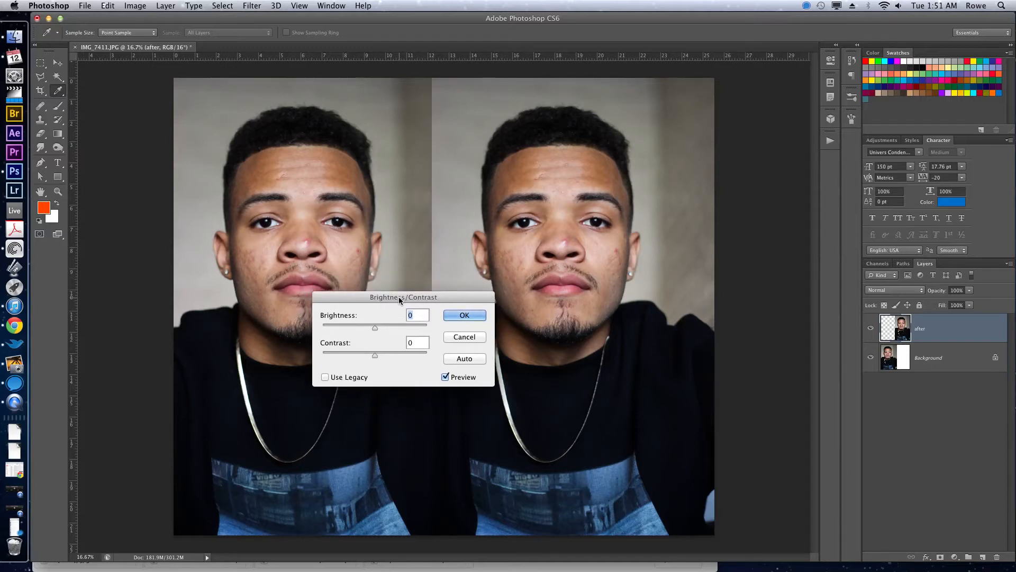
pyautogui.moveTo(399, 295); pyautogui.dragTo(430, 337)
pyautogui.moveTo(369, 360); pyautogui.dragTo(421, 351)
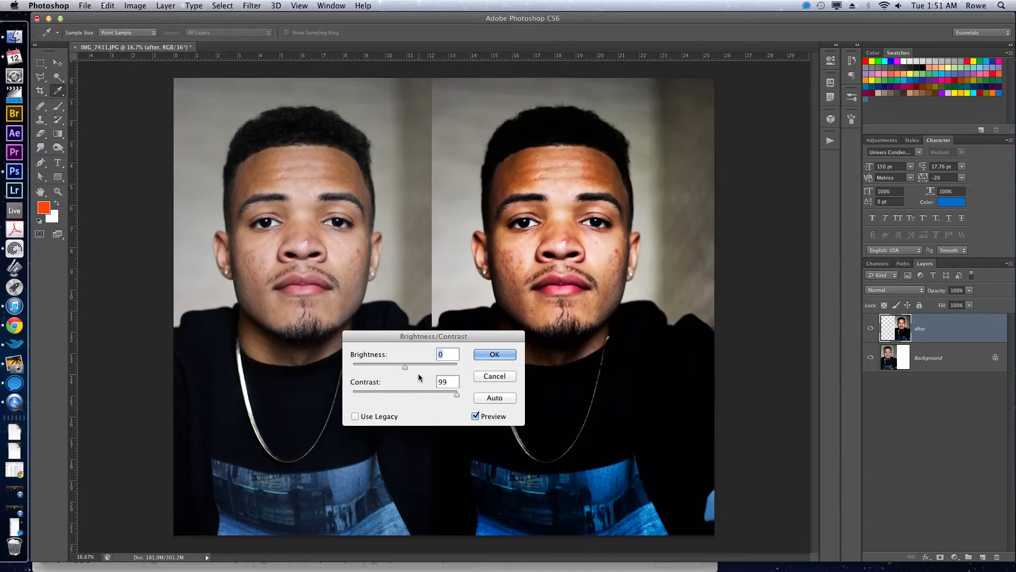
pyautogui.moveTo(457, 394); pyautogui.dragTo(434, 393)
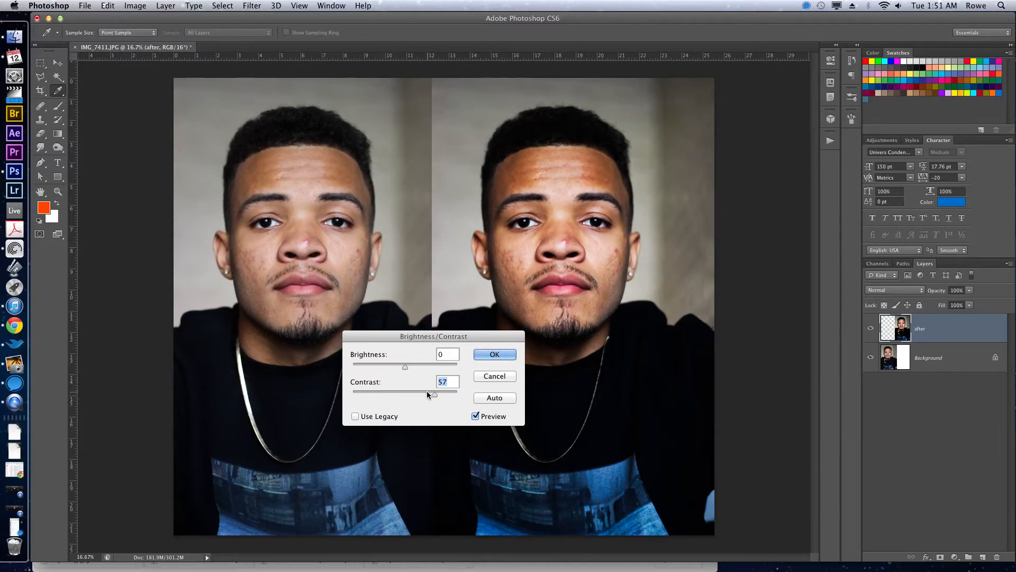
pyautogui.moveTo(434, 392); pyautogui.dragTo(460, 393)
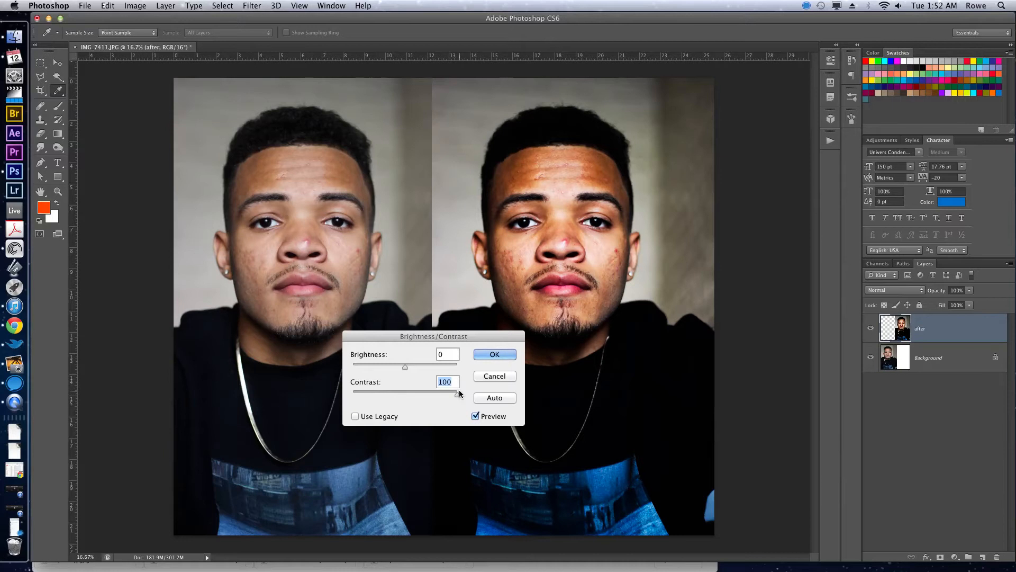
pyautogui.moveTo(459, 394); pyautogui.dragTo(339, 398)
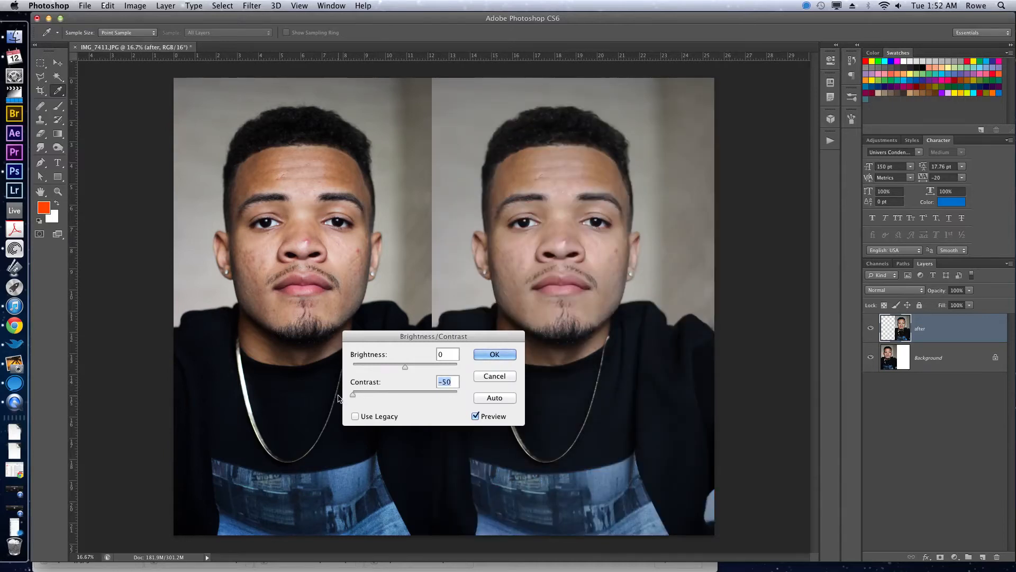
pyautogui.moveTo(353, 394); pyautogui.dragTo(419, 389)
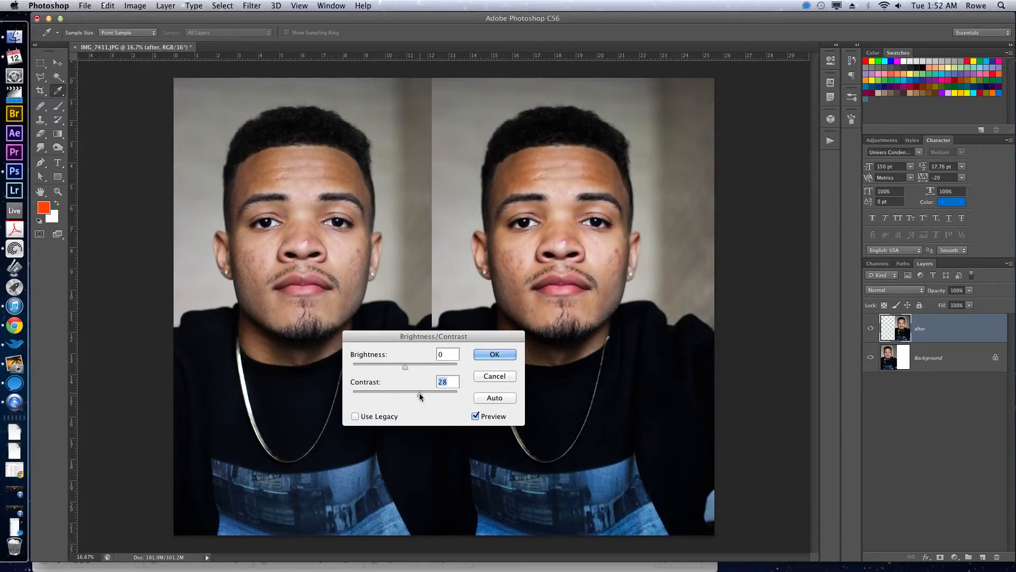
pyautogui.moveTo(419, 392); pyautogui.dragTo(436, 396)
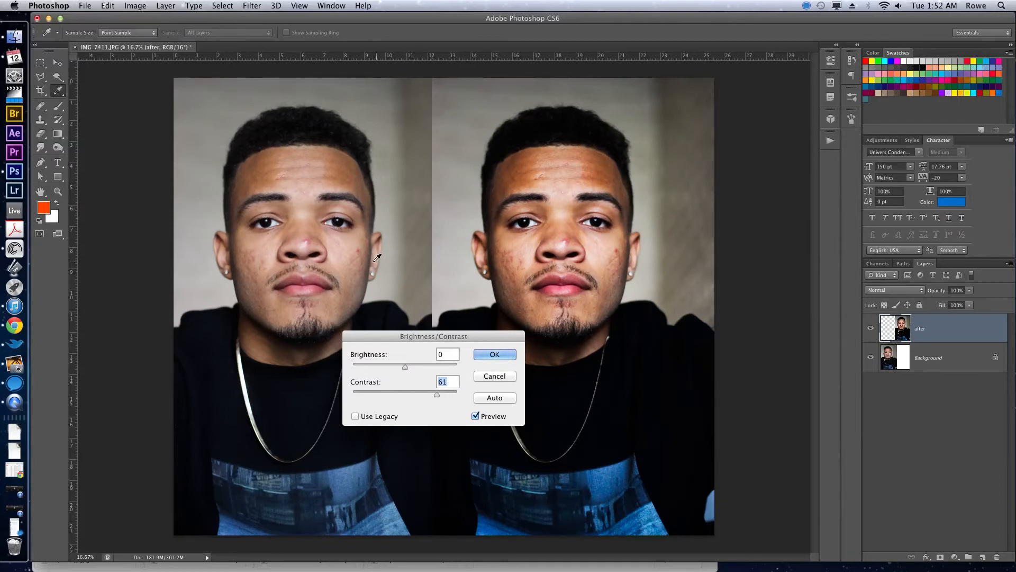
pyautogui.click(494, 376)
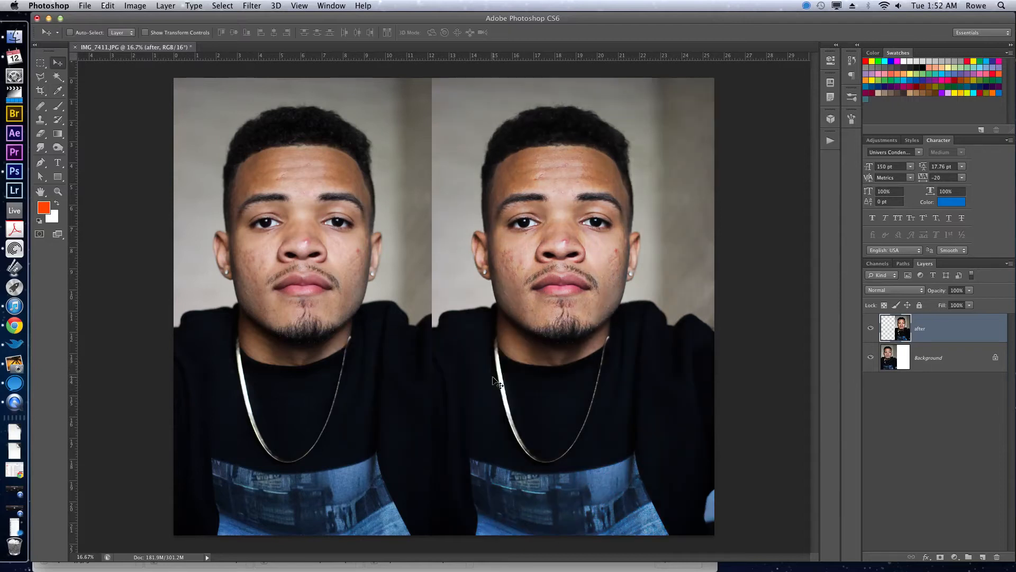
# Step: Try a Levels adjustment on the "after" layer with midtones about 0.66 and highlights about 228, and undo it
pyautogui.click(132, 6)
pyautogui.moveTo(150, 39)
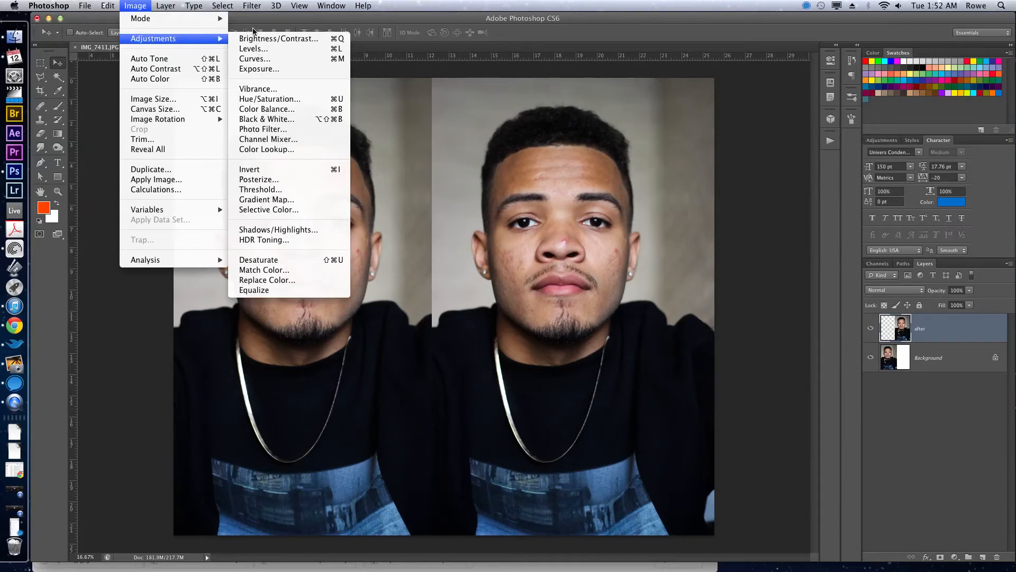
pyautogui.click(271, 49)
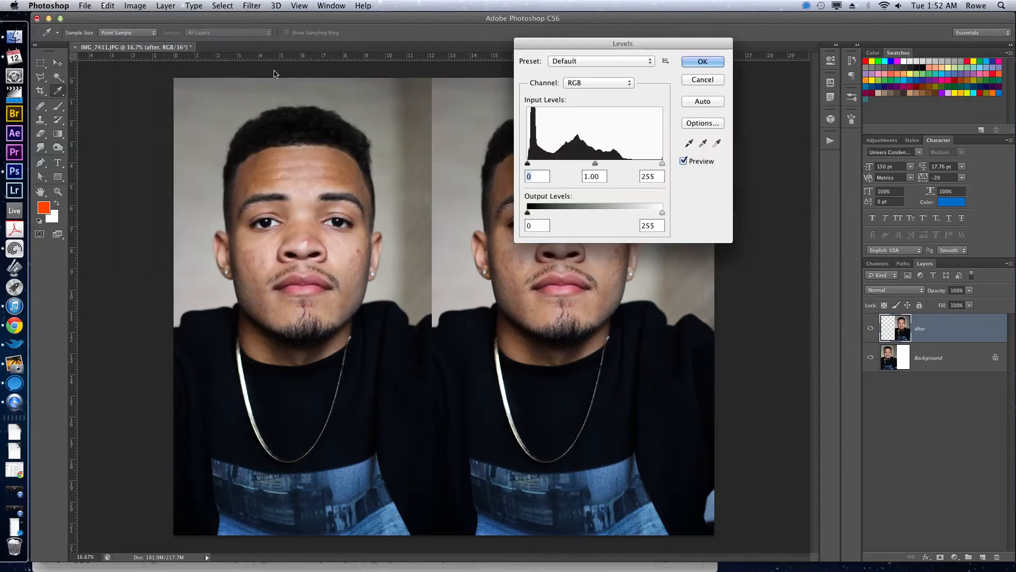
pyautogui.moveTo(562, 42); pyautogui.dragTo(151, 165)
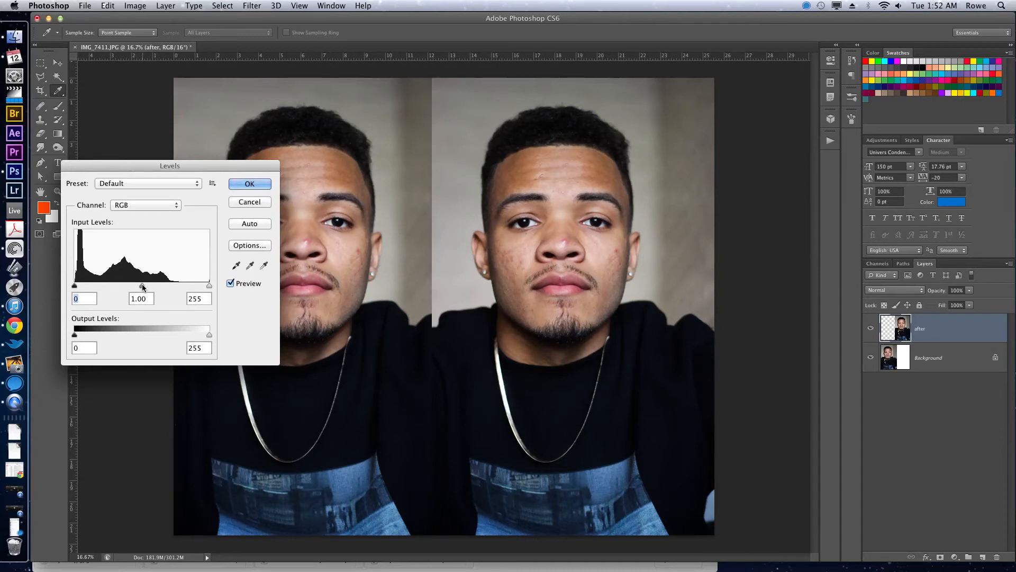
pyautogui.moveTo(143, 287)
pyautogui.mouseDown()
pyautogui.moveTo(156, 288)
pyautogui.moveTo(144, 287)
pyautogui.moveTo(153, 297)
pyautogui.mouseUp()
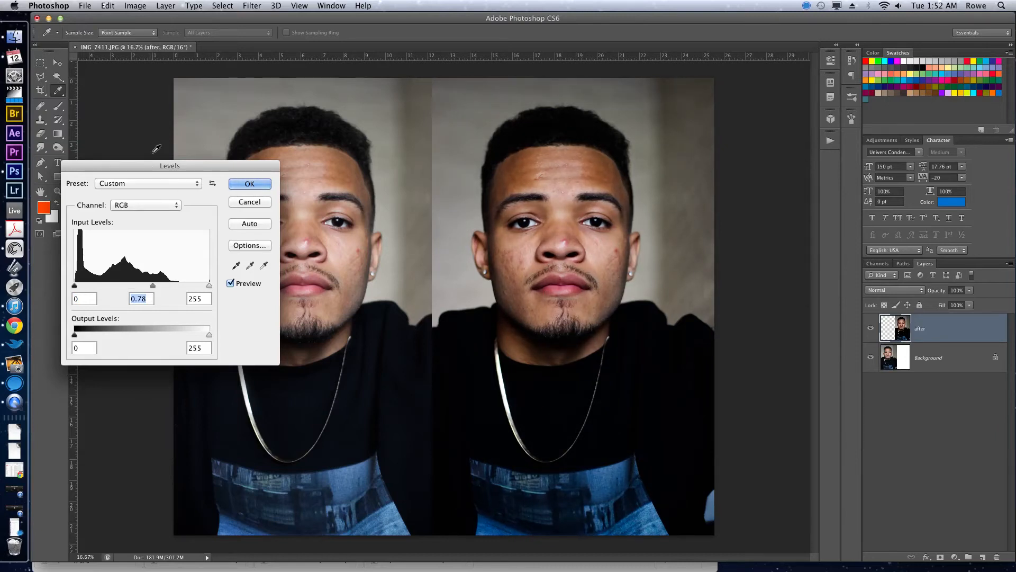
pyautogui.moveTo(169, 165); pyautogui.dragTo(190, 221)
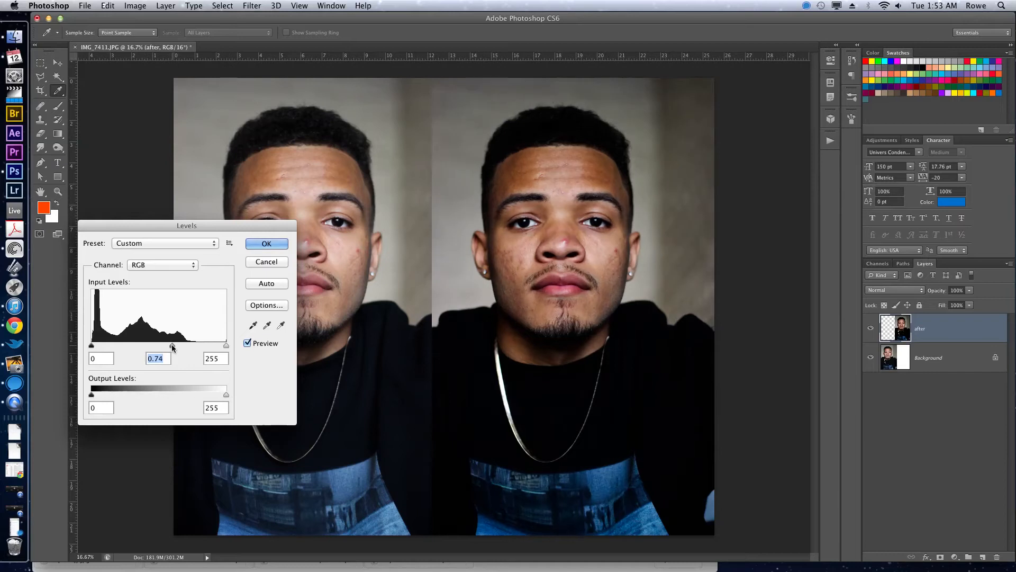
pyautogui.moveTo(168, 348)
pyautogui.mouseDown()
pyautogui.moveTo(222, 345)
pyautogui.moveTo(167, 346)
pyautogui.mouseUp()
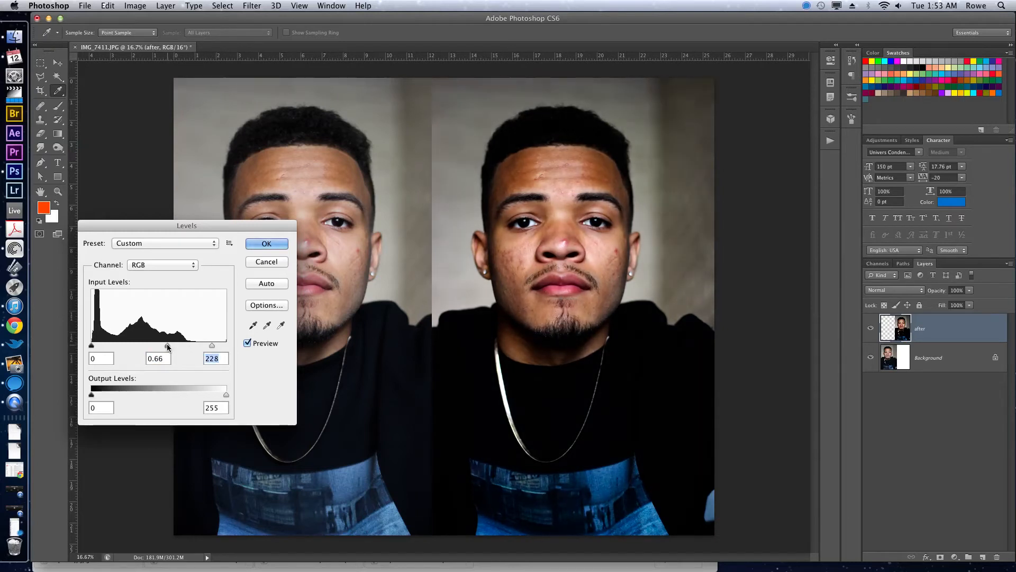
pyautogui.click(167, 346)
pyautogui.click(257, 243)
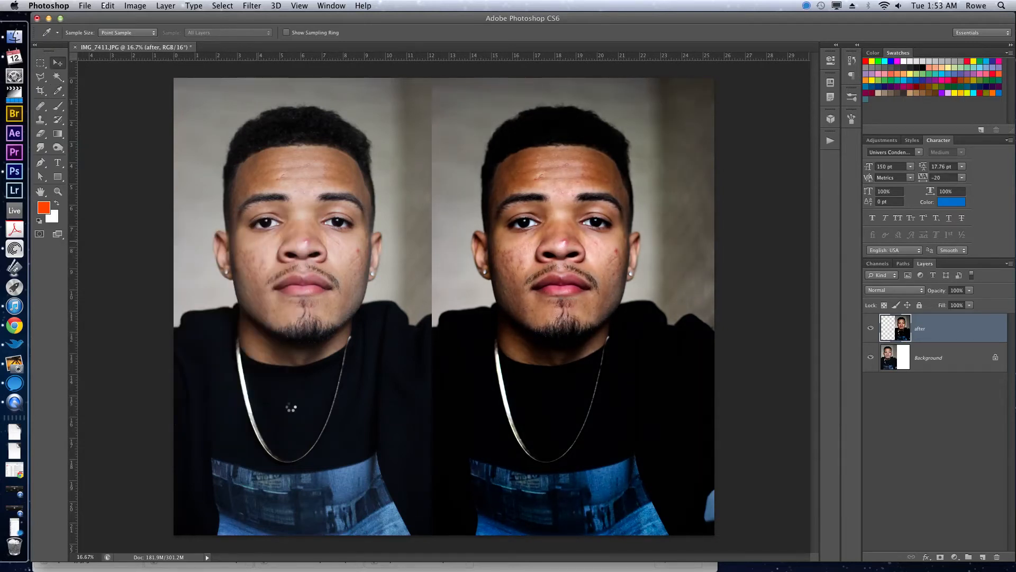
pyautogui.press('v')
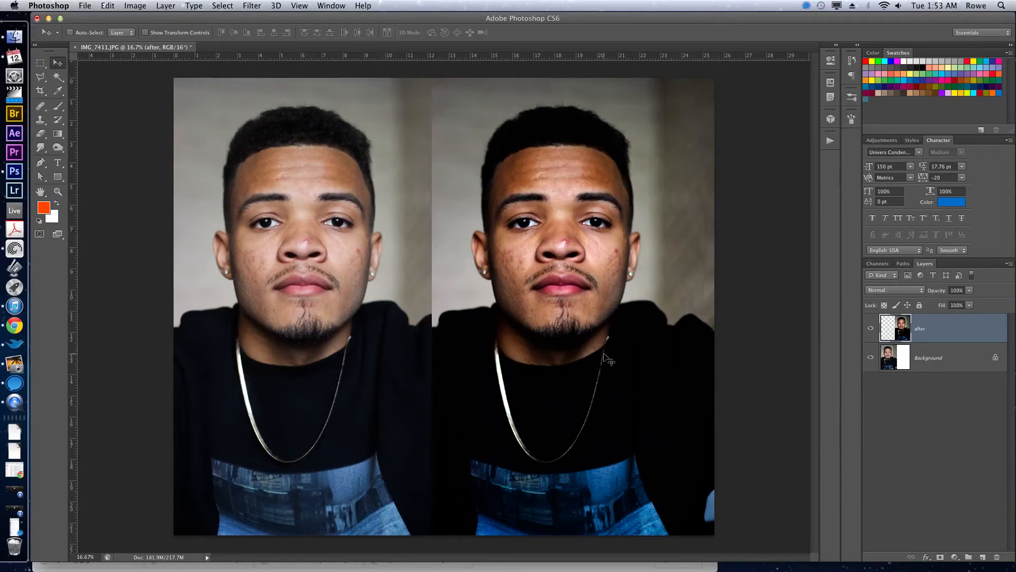
pyautogui.press('super+z')
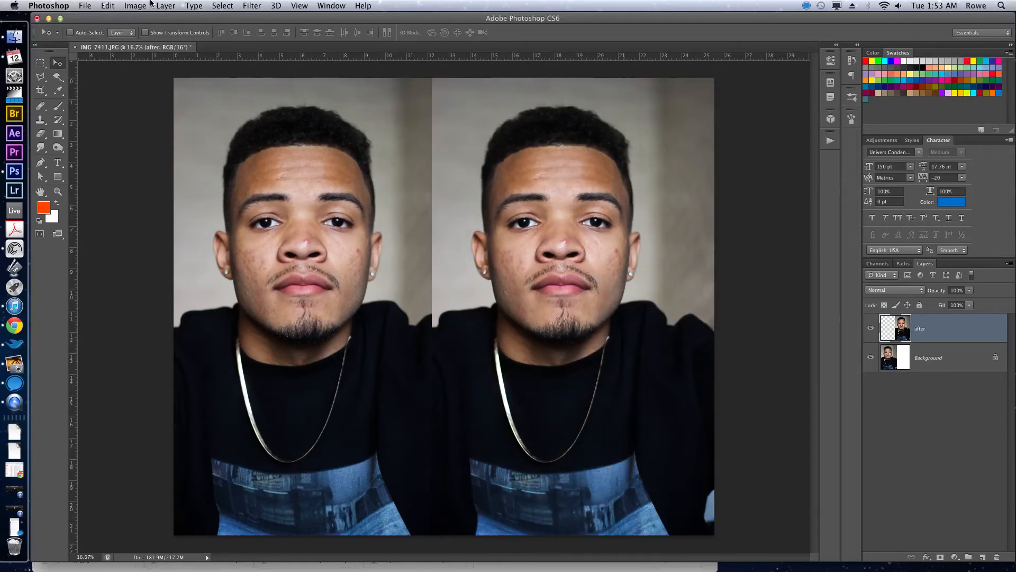
# Step: Try vibrance values of about +55 and -100 on the "after" layer in a Vibrance adjustment, and reset vibrance to 0
pyautogui.click(134, 5)
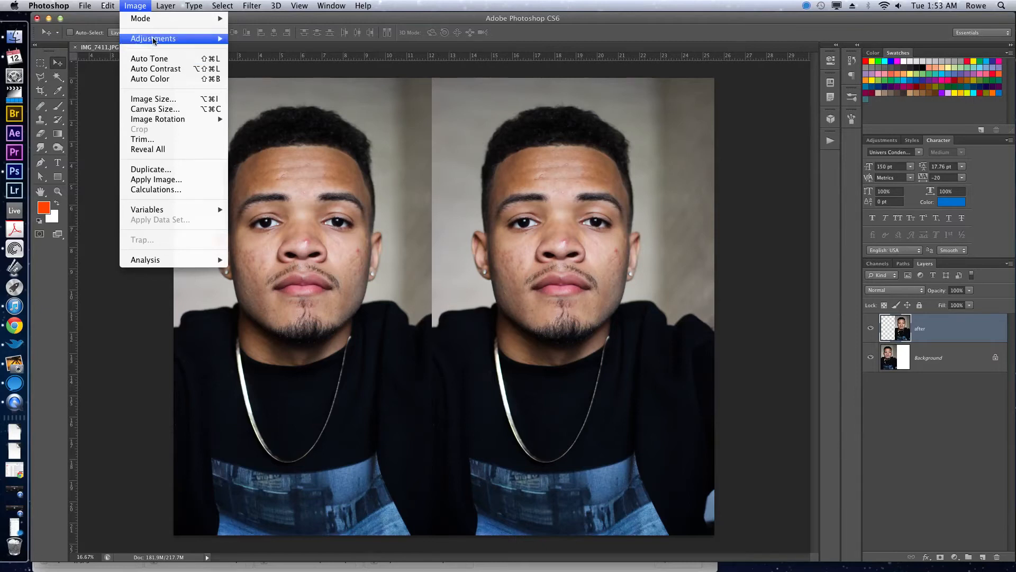
pyautogui.moveTo(155, 40)
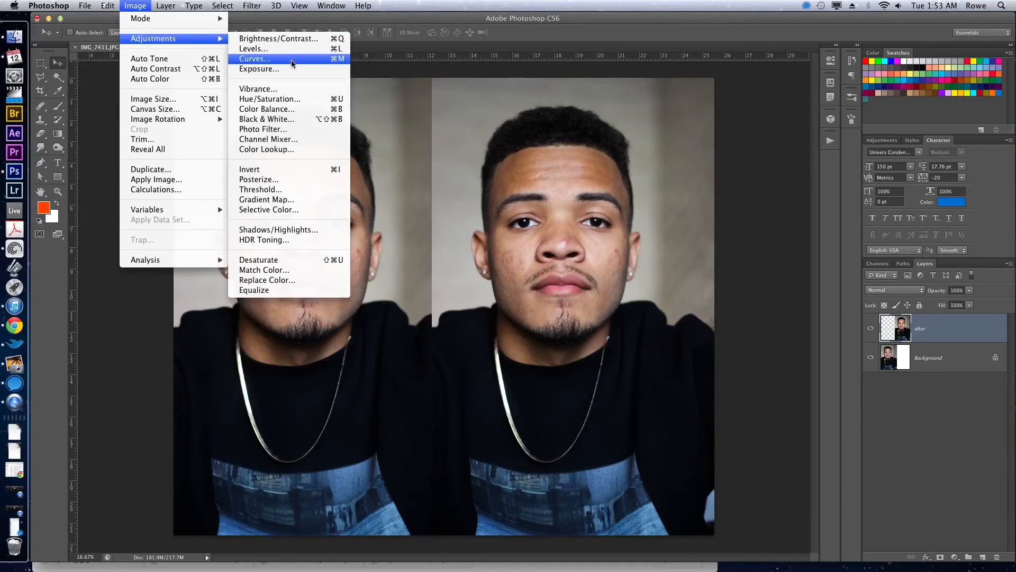
pyautogui.click(299, 88)
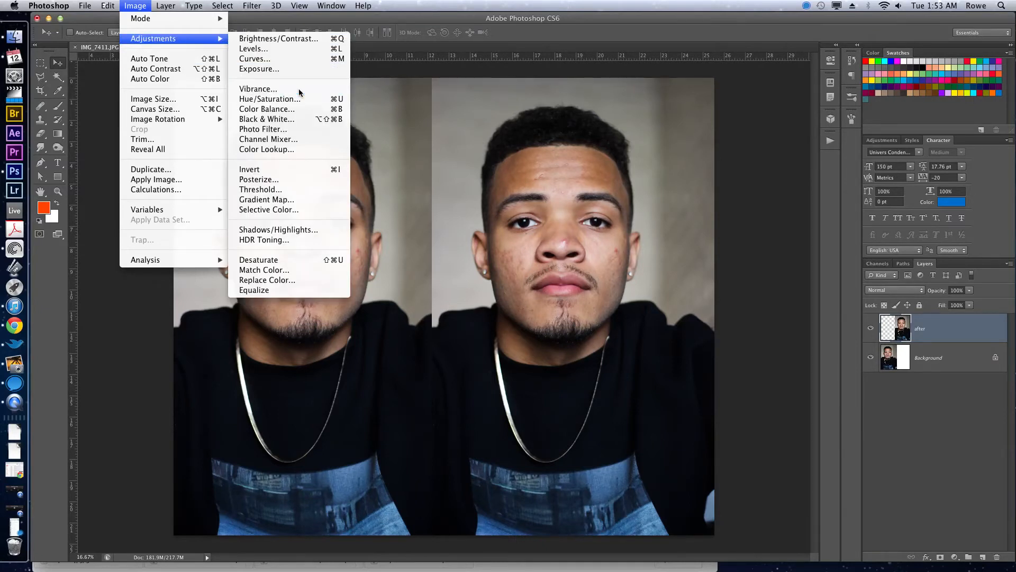
pyautogui.moveTo(518, 221); pyautogui.dragTo(353, 162)
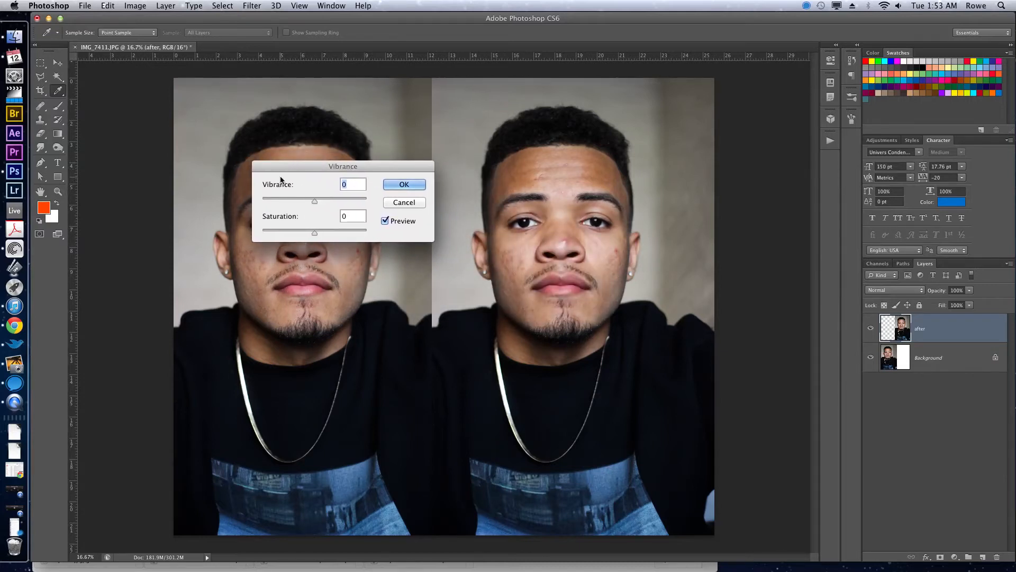
pyautogui.moveTo(284, 187); pyautogui.dragTo(358, 188)
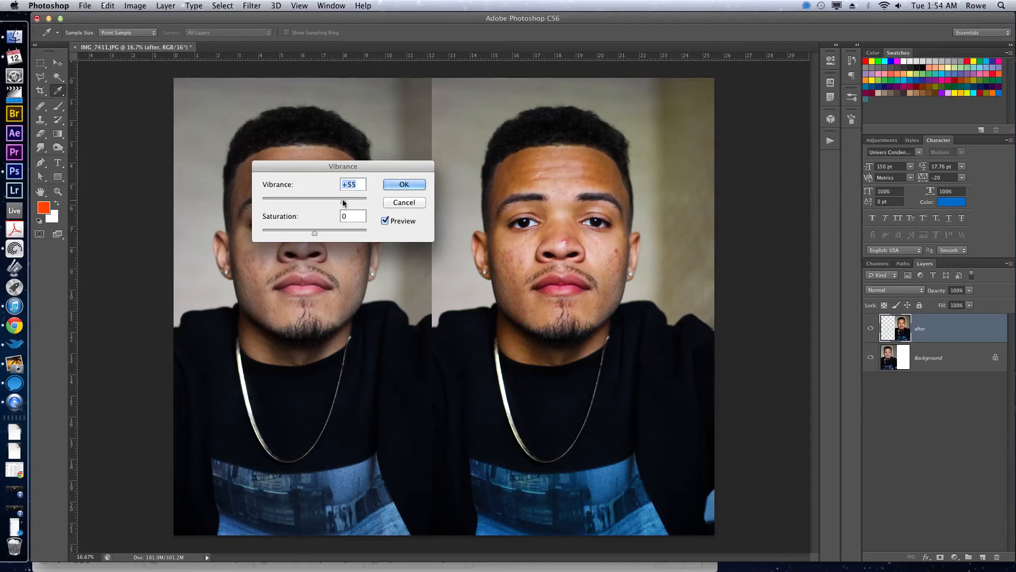
pyautogui.moveTo(342, 199); pyautogui.dragTo(259, 197)
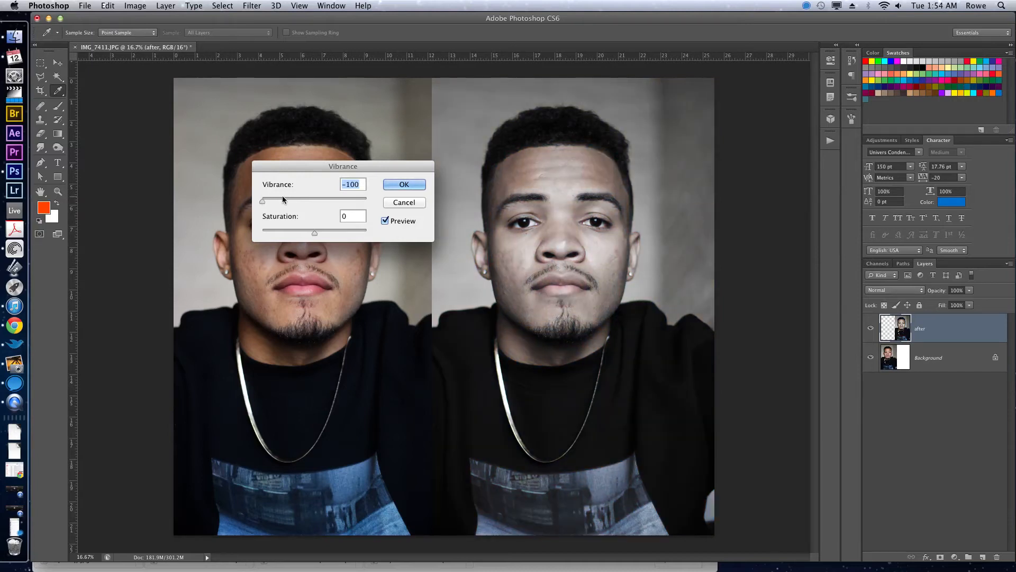
pyautogui.write('0')
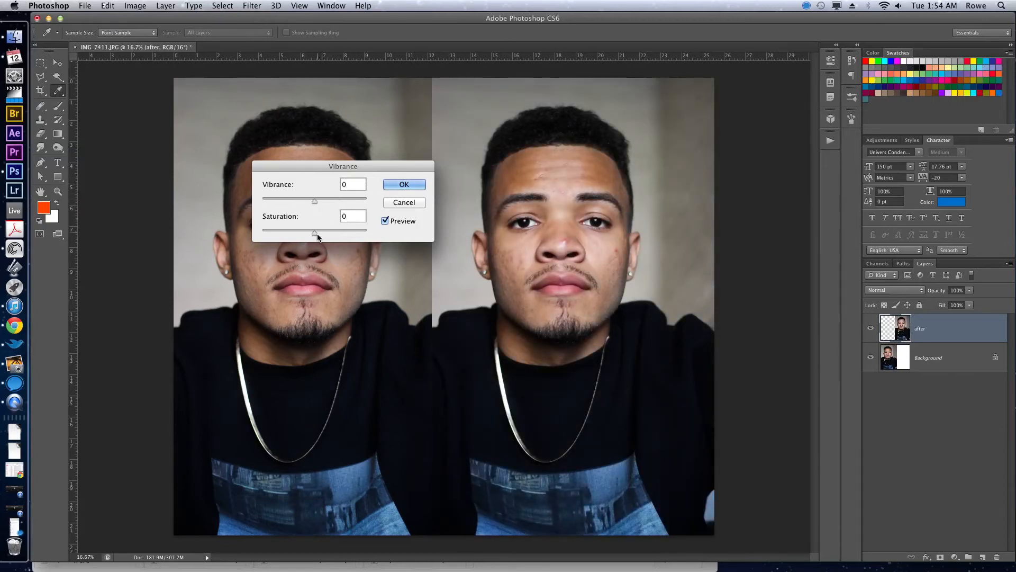
# Step: Try saturation values from about +99 down to -100 in the Vibrance adjustment, and cancel the adjustment
pyautogui.moveTo(315, 233); pyautogui.dragTo(366, 236)
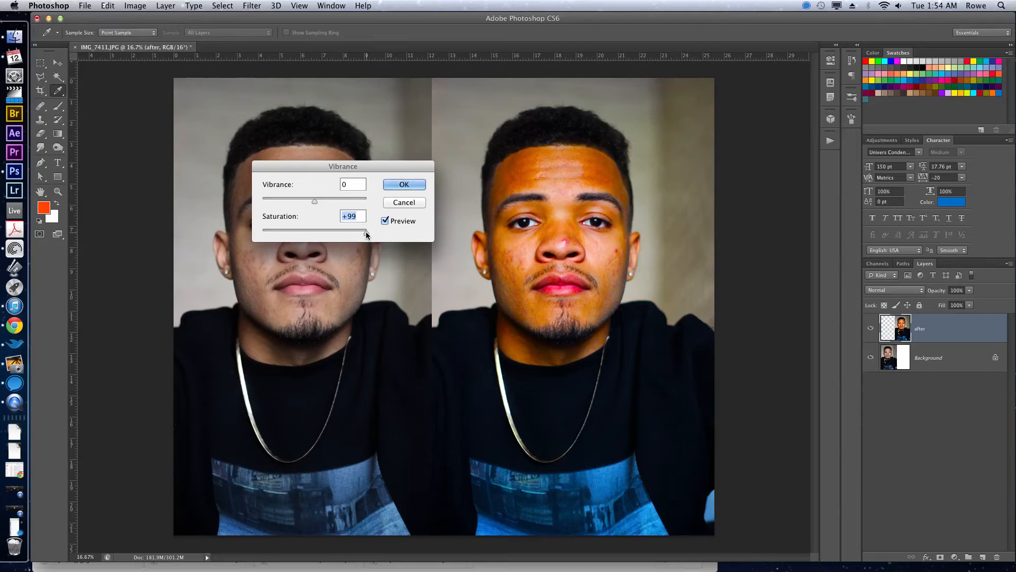
pyautogui.moveTo(366, 236); pyautogui.dragTo(370, 236)
pyautogui.moveTo(370, 235); pyautogui.dragTo(374, 239)
pyautogui.moveTo(373, 238); pyautogui.dragTo(224, 226)
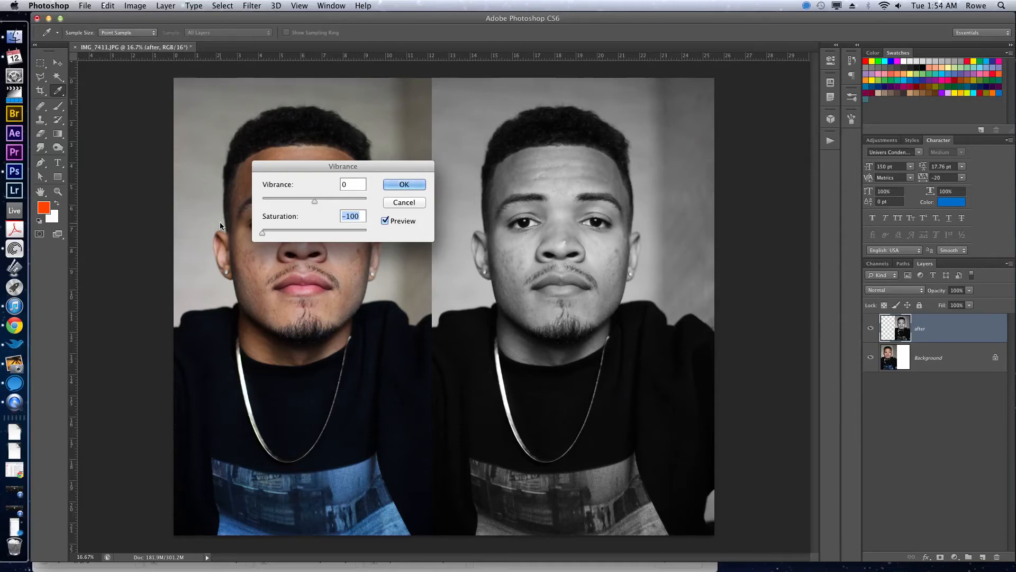
pyautogui.click(404, 202)
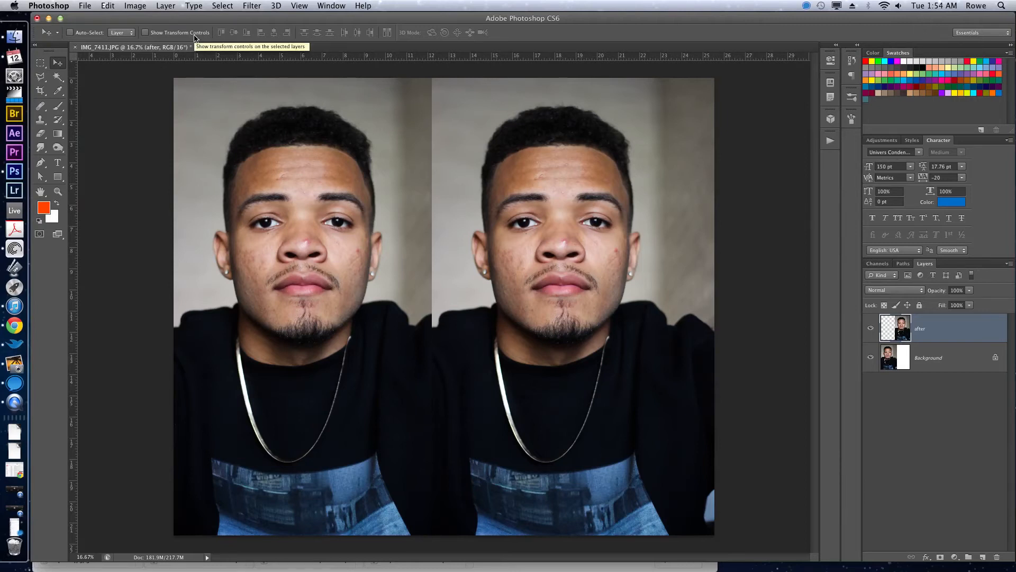
# Step: Start a Hue/Saturation adjustment on the "after" layer, try a hue of about +82, and reset the sliders to 0
pyautogui.click(135, 5)
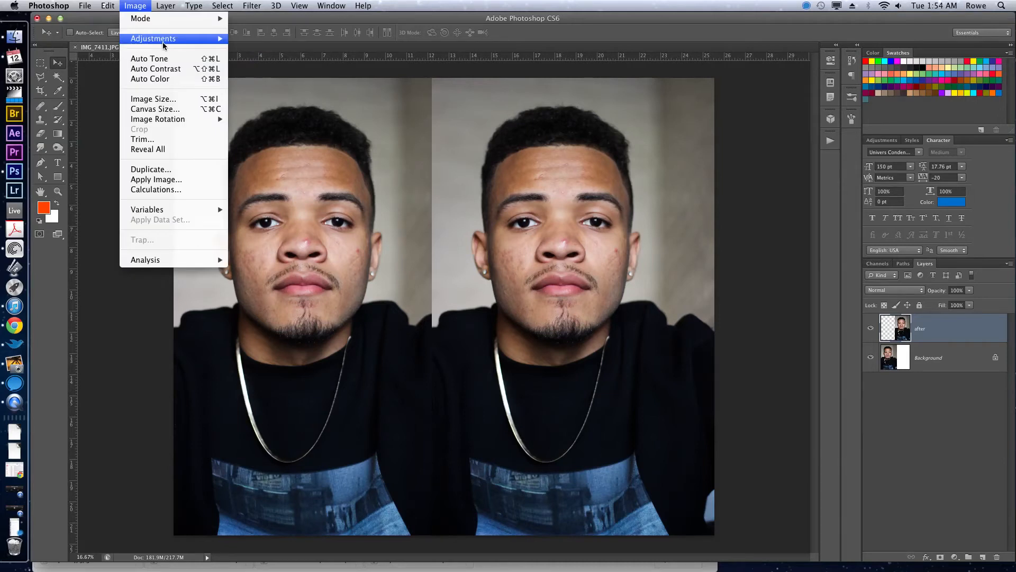
pyautogui.moveTo(158, 39)
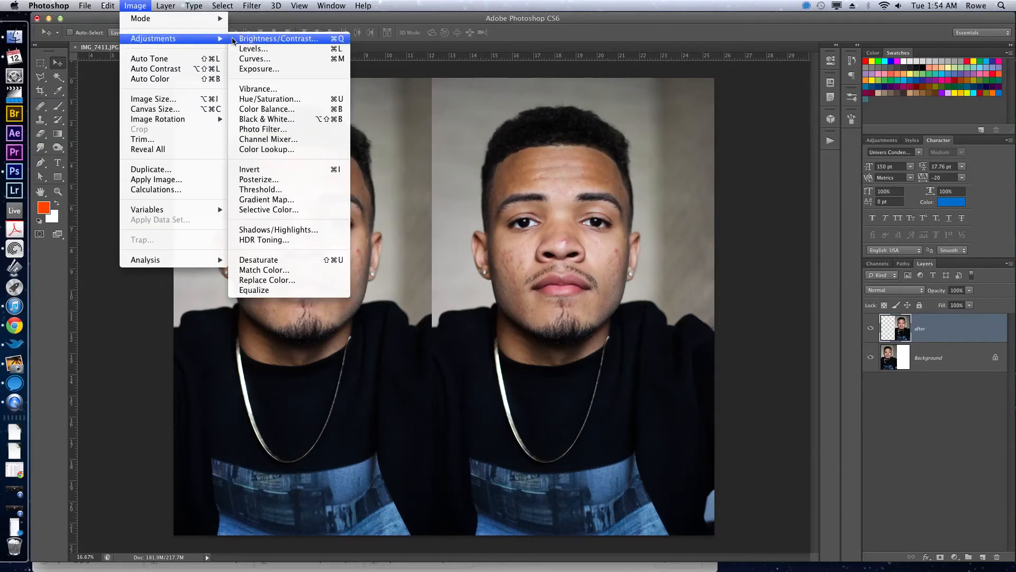
pyautogui.click(294, 101)
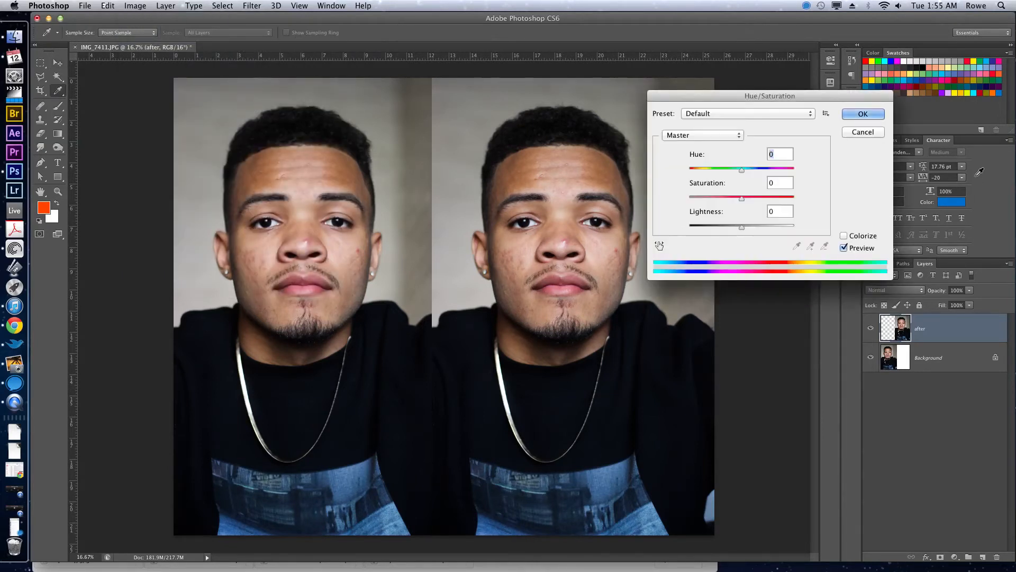
pyautogui.moveTo(741, 198); pyautogui.dragTo(761, 185)
pyautogui.moveTo(696, 157); pyautogui.dragTo(782, 175)
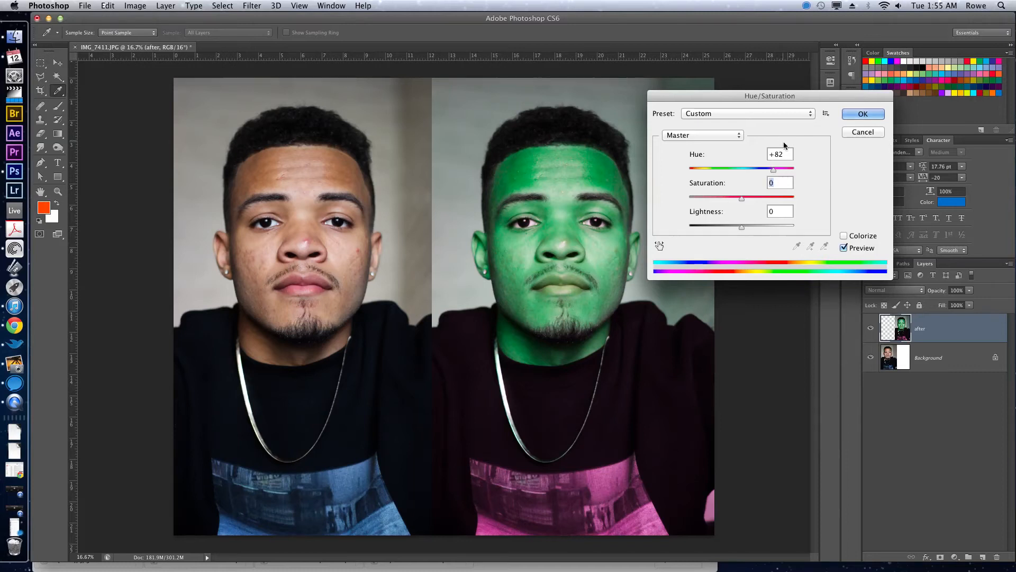
pyautogui.moveTo(786, 152); pyautogui.dragTo(759, 154)
pyautogui.write('0')
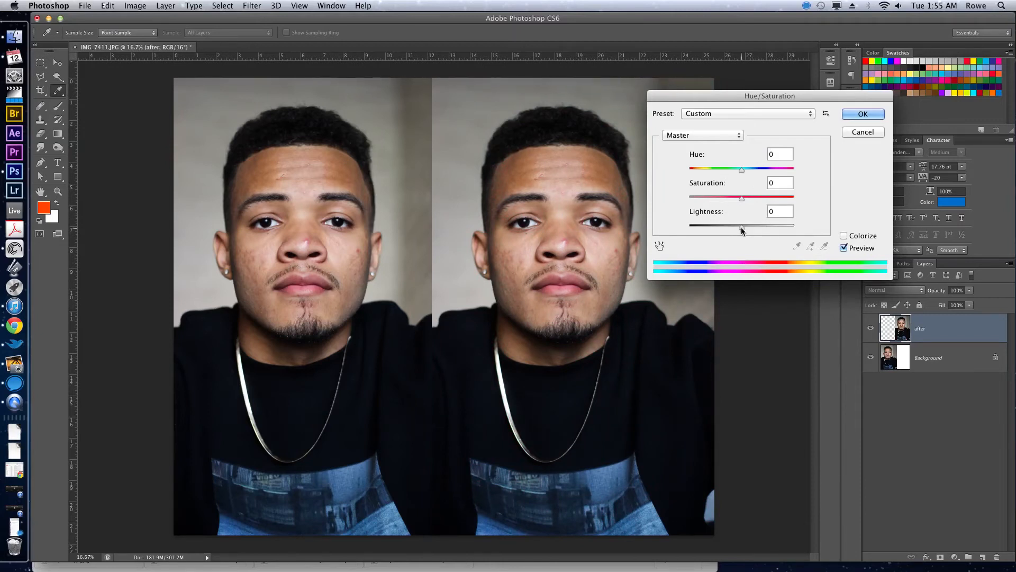
pyautogui.moveTo(741, 228)
pyautogui.mouseDown()
pyautogui.moveTo(751, 227)
pyautogui.moveTo(713, 234)
pyautogui.moveTo(771, 233)
pyautogui.moveTo(705, 236)
pyautogui.moveTo(743, 228)
pyautogui.mouseUp()
pyautogui.write('0')
# Step: Preview the Hue/Saturation presets Cyanotype, Increase Saturation More, Increase Saturation, Old Style and Red Boost, and return to Default
pyautogui.click(738, 114)
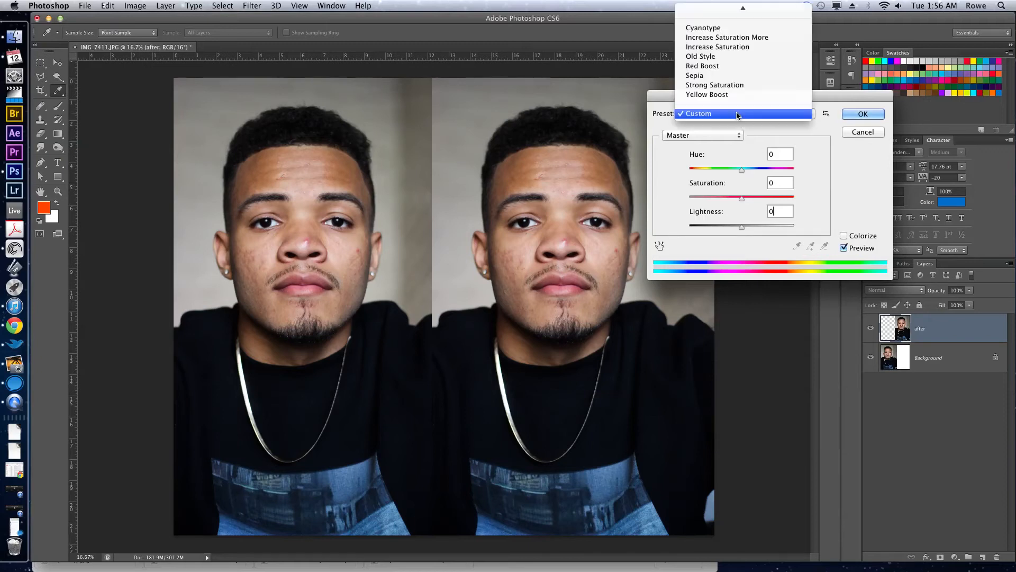
pyautogui.click(719, 30)
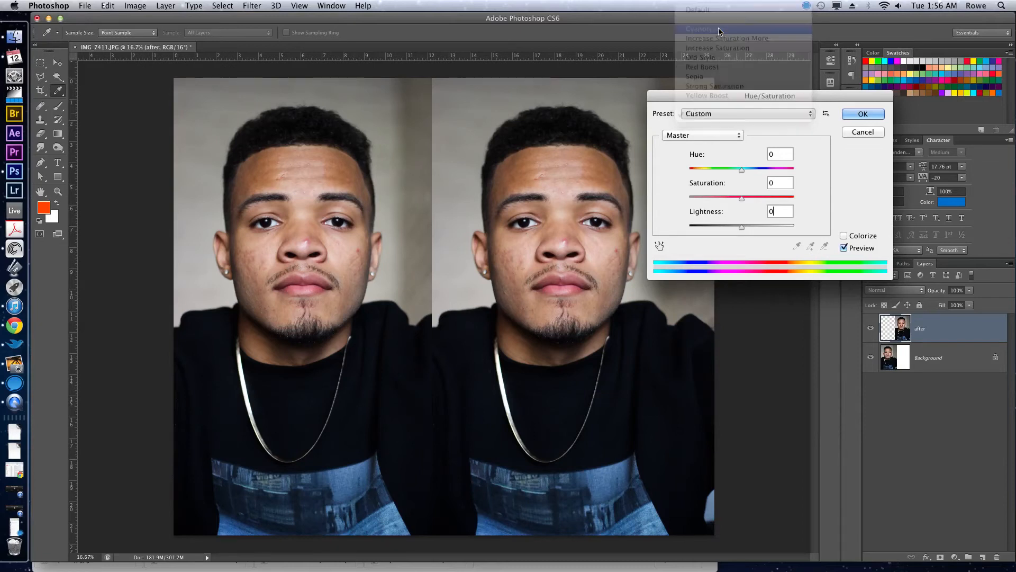
pyautogui.click(726, 115)
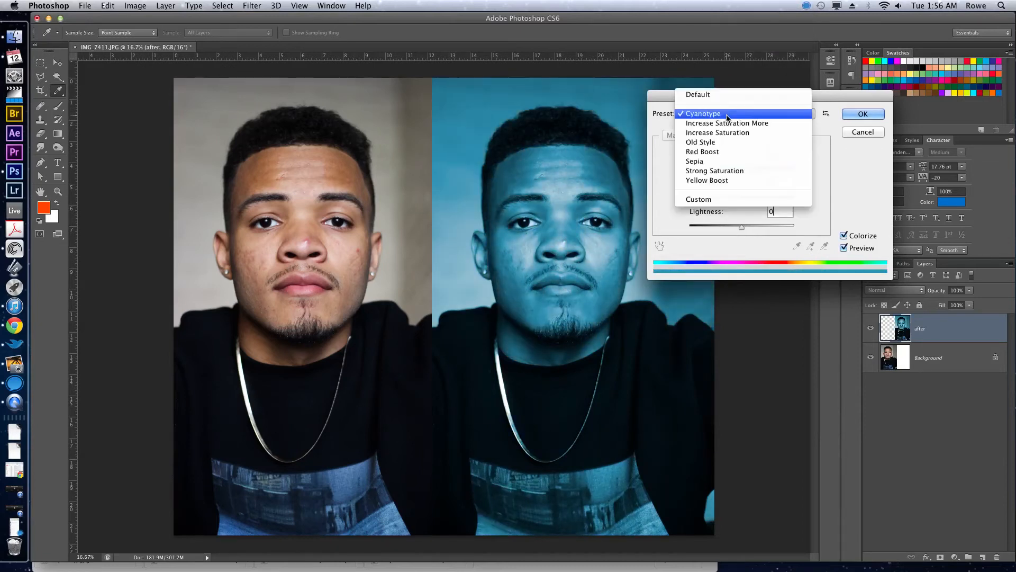
pyautogui.click(726, 124)
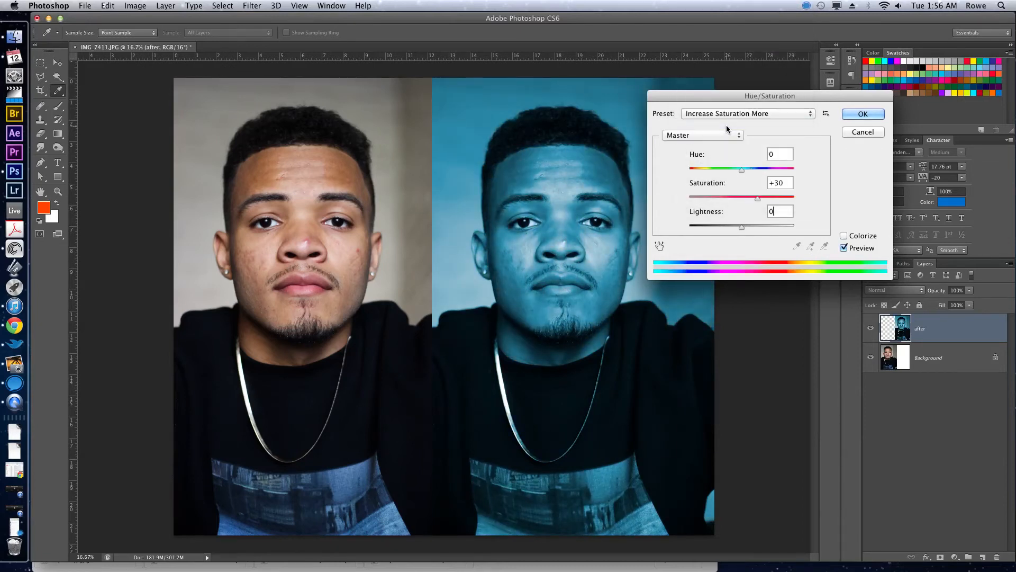
pyautogui.click(727, 115)
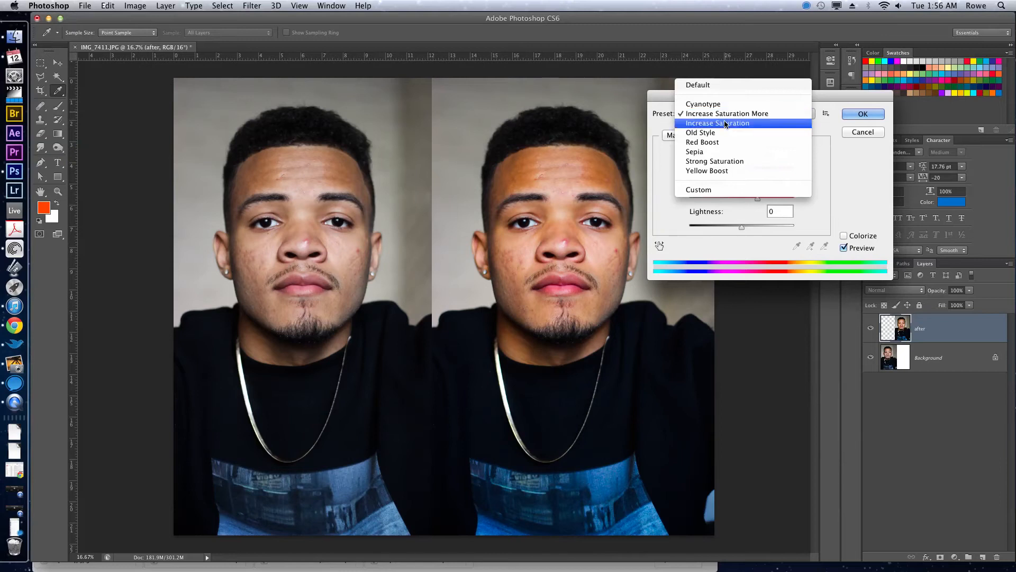
pyautogui.click(725, 123)
pyautogui.click(719, 112)
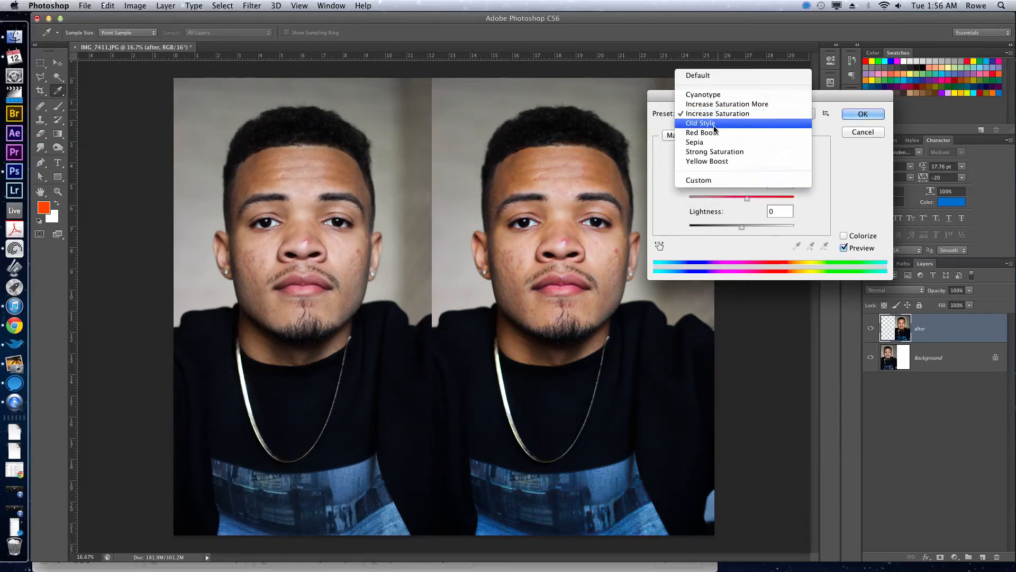
pyautogui.click(717, 122)
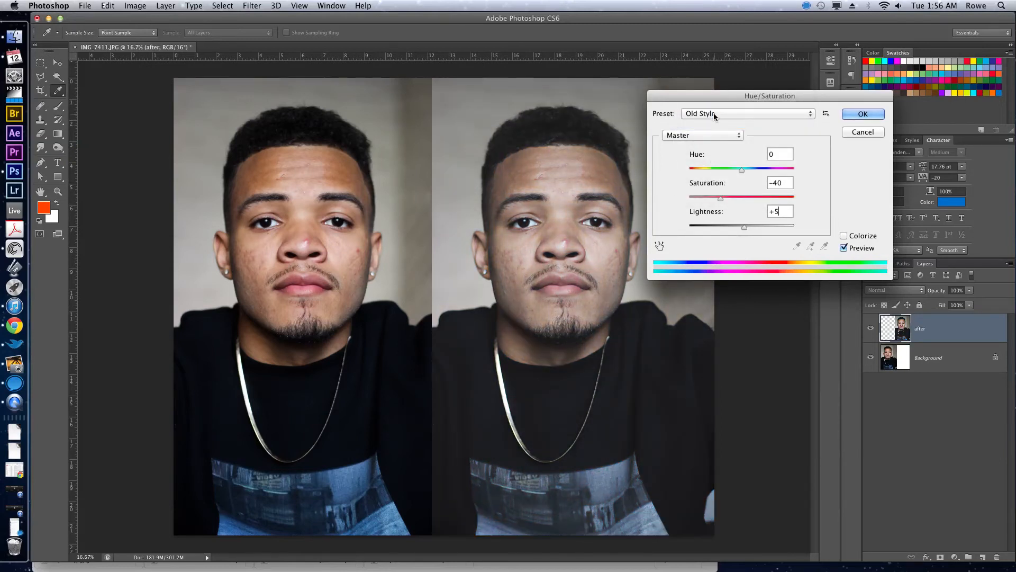
pyautogui.click(714, 114)
pyautogui.click(713, 123)
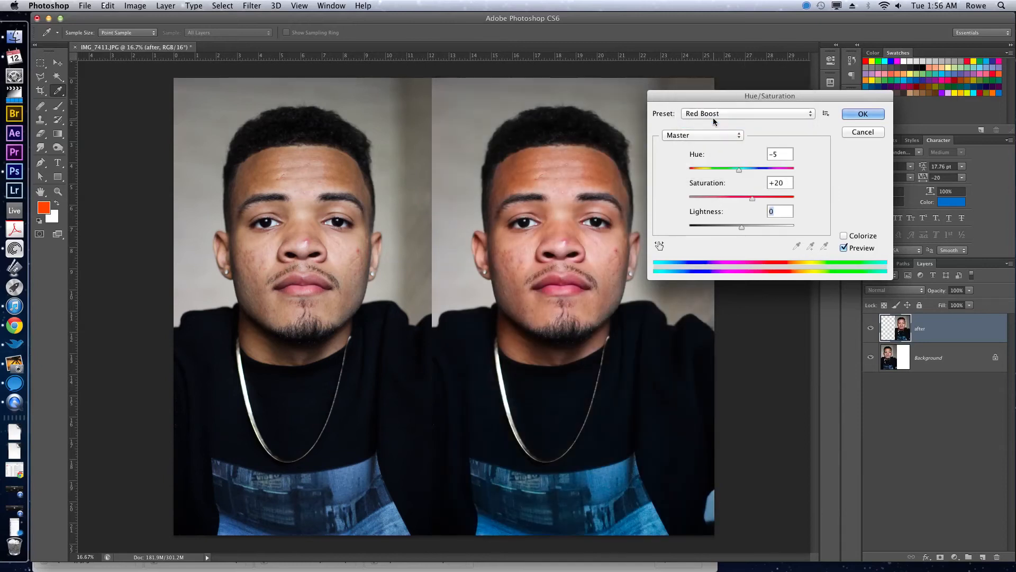
pyautogui.click(713, 117)
pyautogui.click(706, 59)
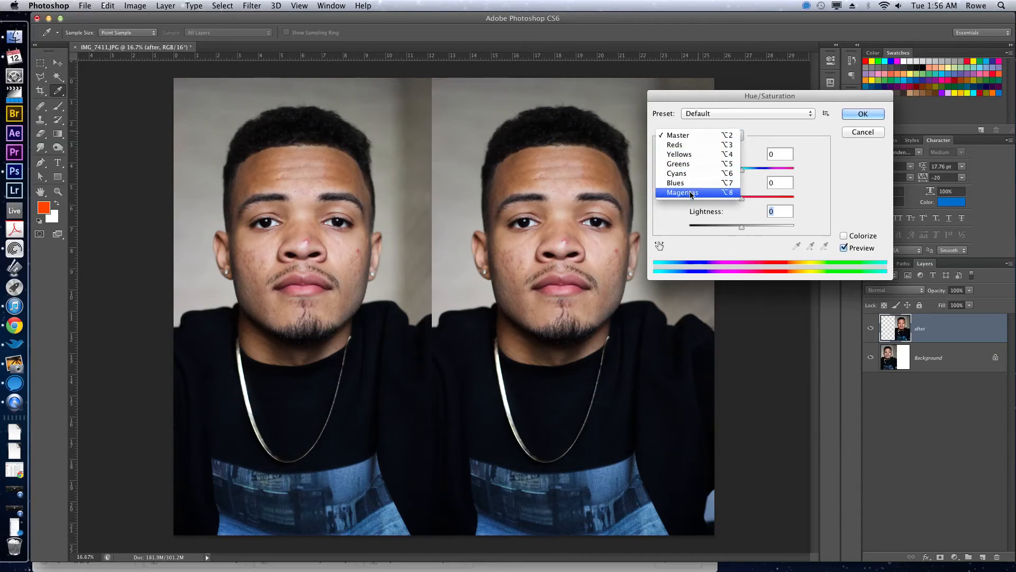
# Step: Try saturation values of -100, +100 and +34 on the Reds range only, and reset the saturation to 0
pyautogui.click(693, 146)
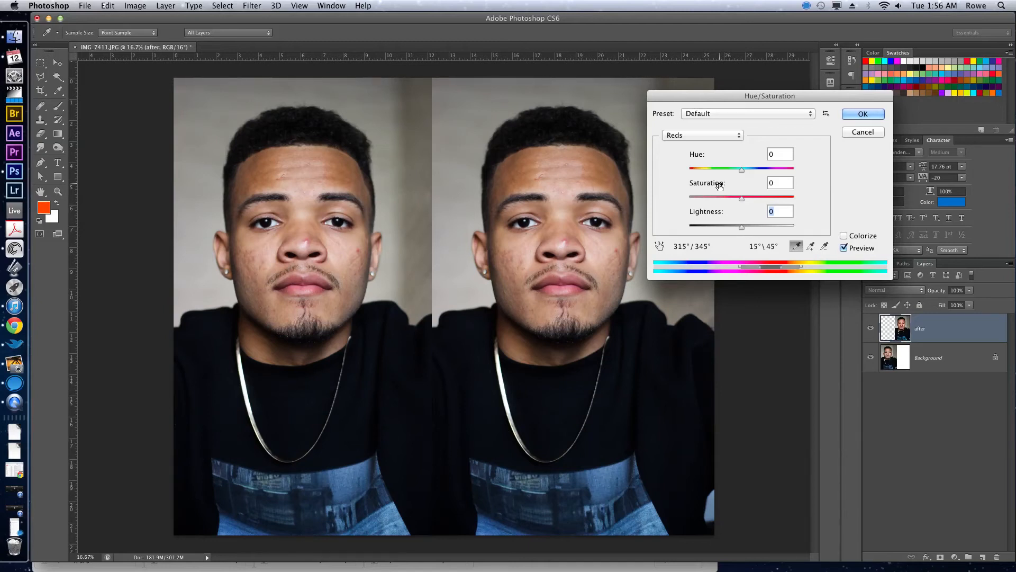
pyautogui.moveTo(720, 186); pyautogui.dragTo(653, 185)
pyautogui.press('Tab')
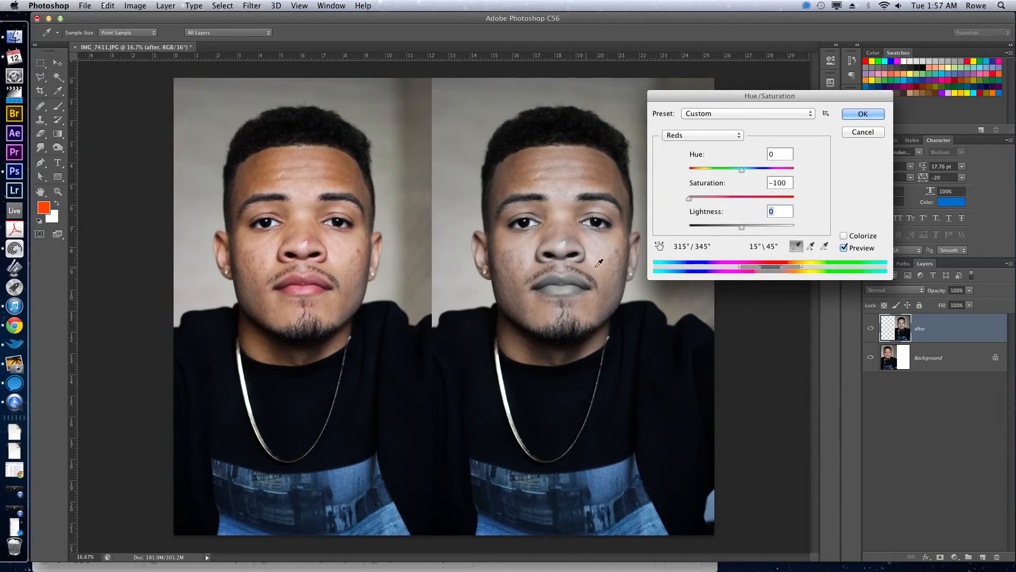
pyautogui.moveTo(707, 183); pyautogui.dragTo(809, 195)
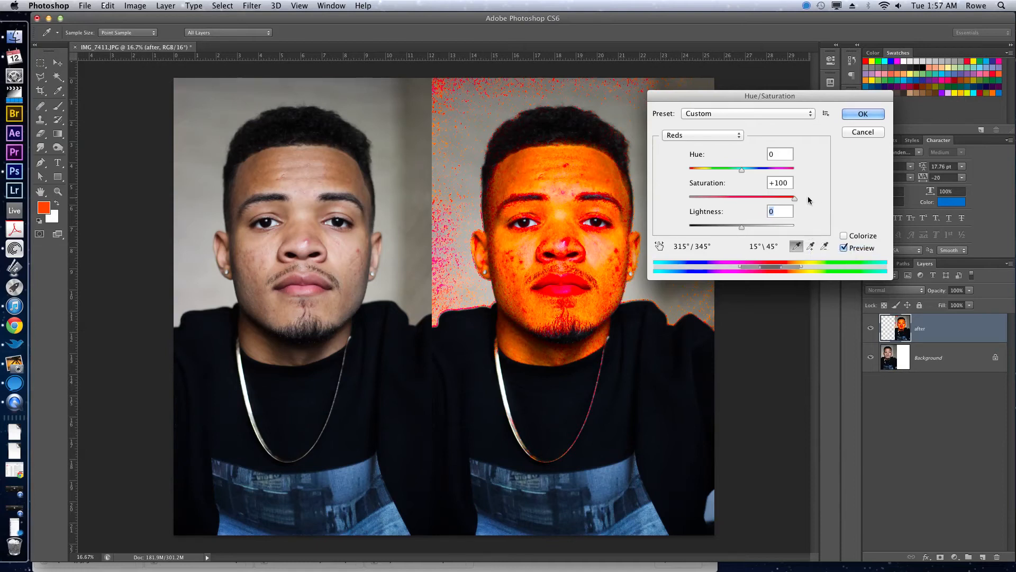
pyautogui.moveTo(789, 200); pyautogui.dragTo(760, 203)
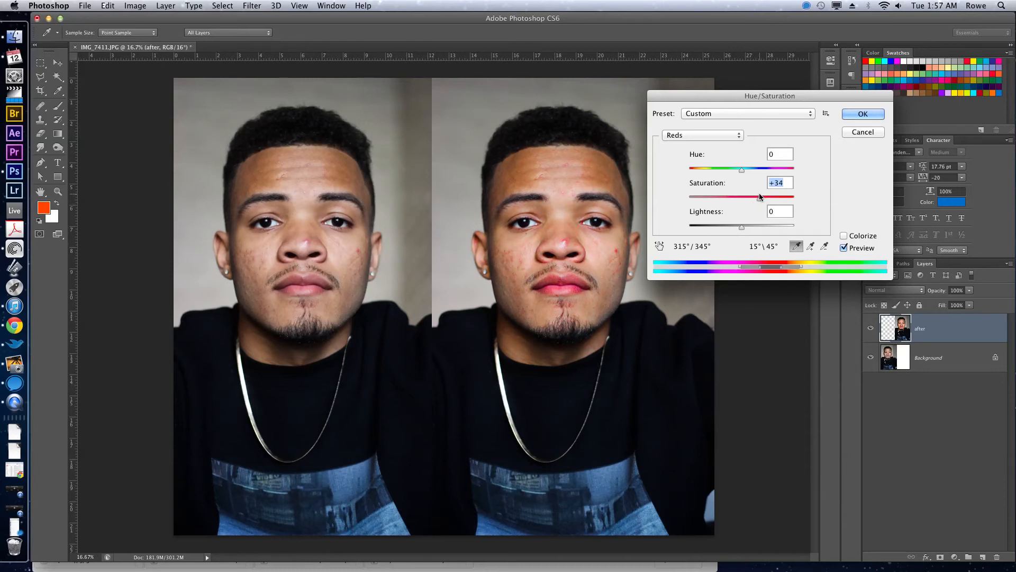
pyautogui.write('0')
# Step: Raise the saturation of the Yellows range to about +50 in the Hue/Saturation adjustment
pyautogui.click(703, 139)
pyautogui.click(700, 149)
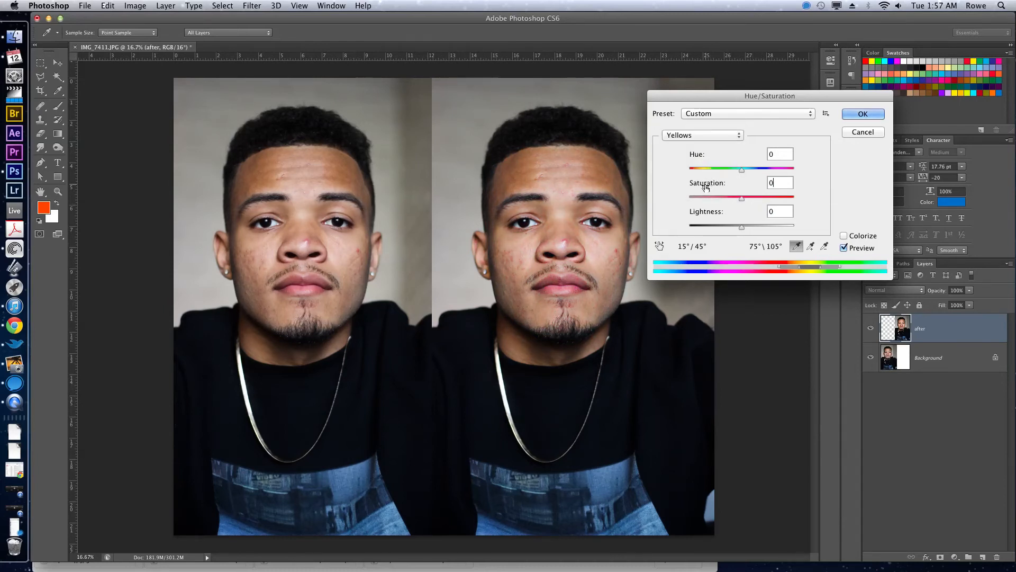
pyautogui.moveTo(705, 186)
pyautogui.mouseDown()
pyautogui.moveTo(737, 183)
pyautogui.moveTo(716, 189)
pyautogui.mouseUp()
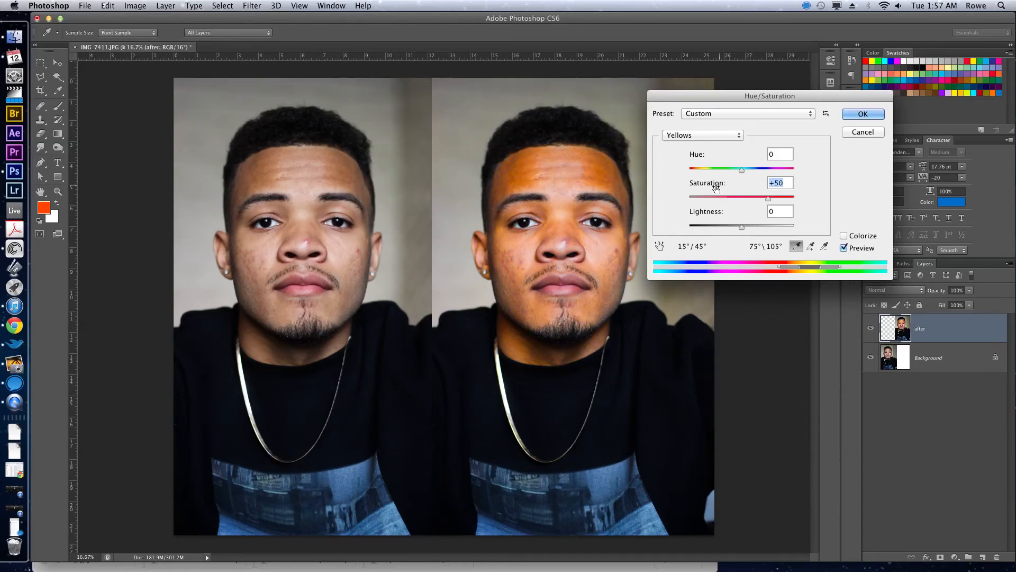
pyautogui.click(705, 136)
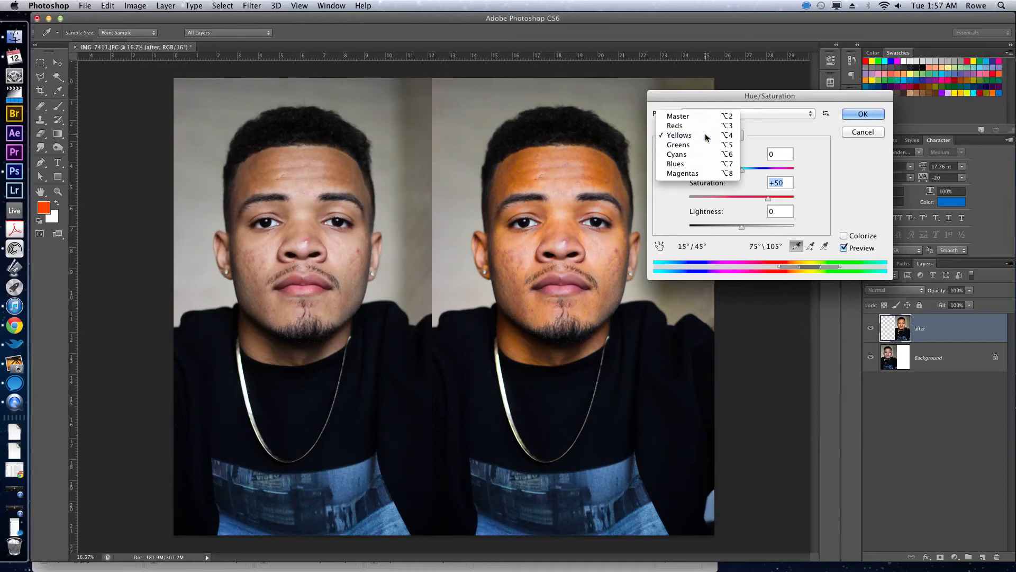
pyautogui.click(705, 136)
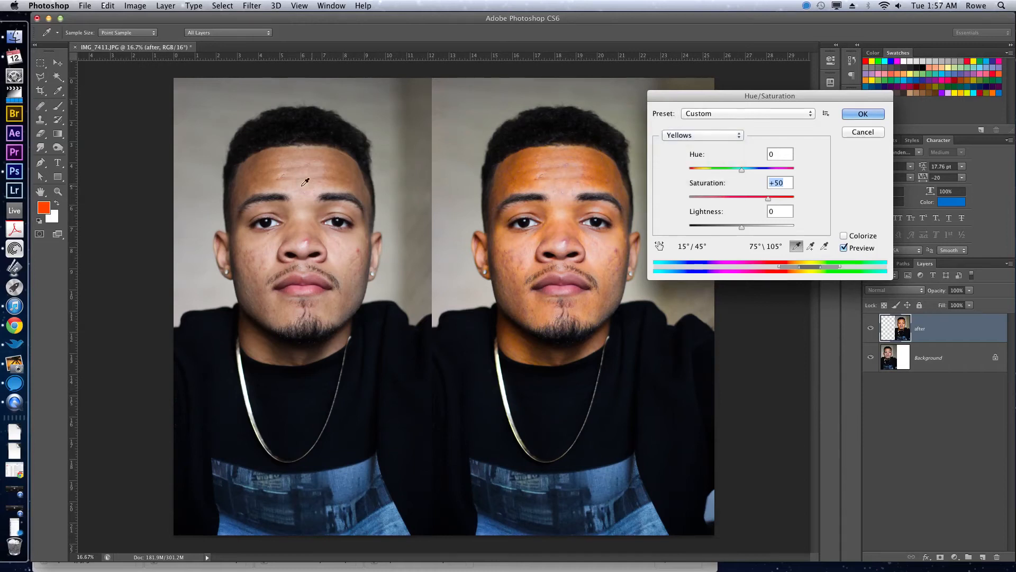
# Step: Set the Greens range to a hue of about -21 and a saturation of about +52
pyautogui.click(693, 136)
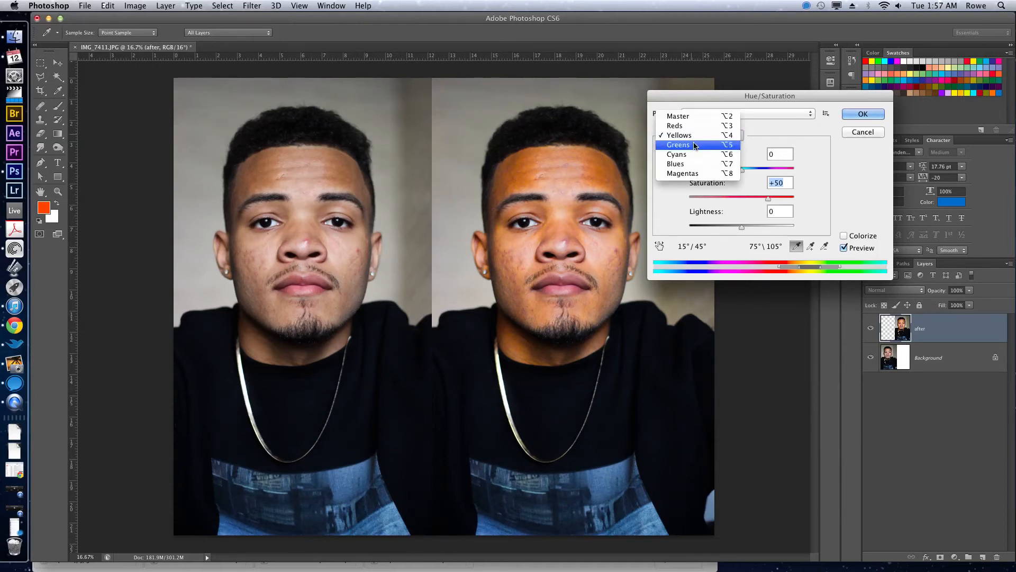
pyautogui.click(688, 144)
pyautogui.moveTo(699, 157); pyautogui.dragTo(734, 183)
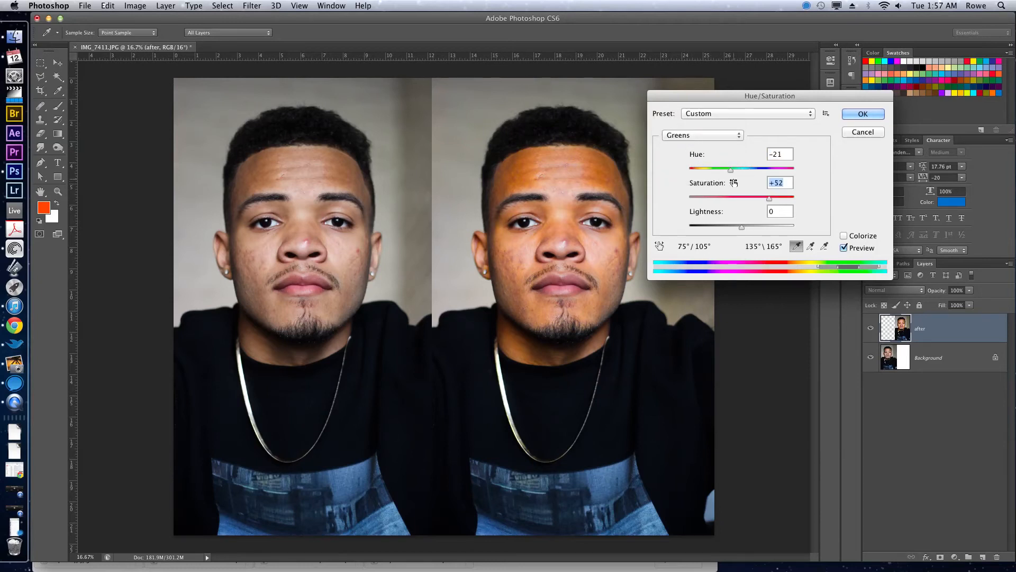
# Step: Set the Yellows range to a hue of about +93 and a saturation of about +27 in the Hue/Saturation adjustment
pyautogui.click(704, 135)
pyautogui.click(694, 154)
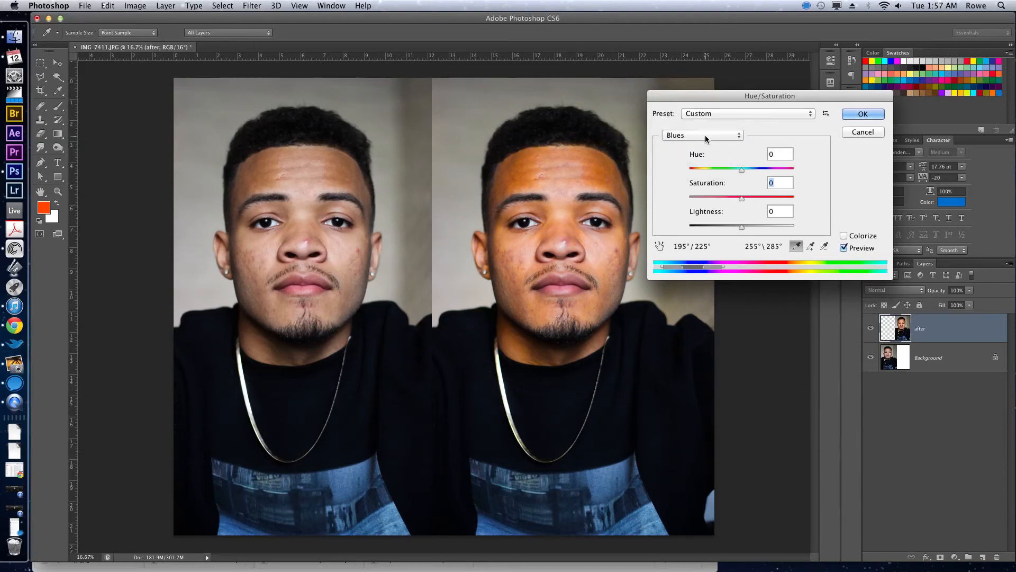
pyautogui.click(705, 136)
pyautogui.click(704, 109)
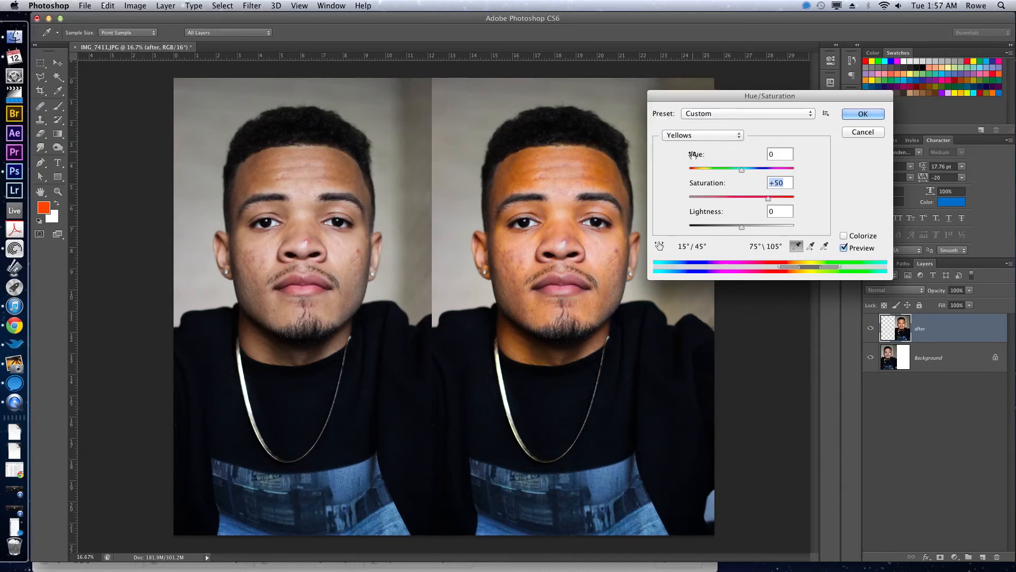
pyautogui.moveTo(694, 156); pyautogui.dragTo(745, 162)
pyautogui.moveTo(722, 182)
pyautogui.mouseDown()
pyautogui.moveTo(735, 179)
pyautogui.moveTo(708, 185)
pyautogui.mouseUp()
# Step: Shift the hue of the Reds range to about +74, apply the Hue/Saturation adjustment and undo it
pyautogui.click(711, 136)
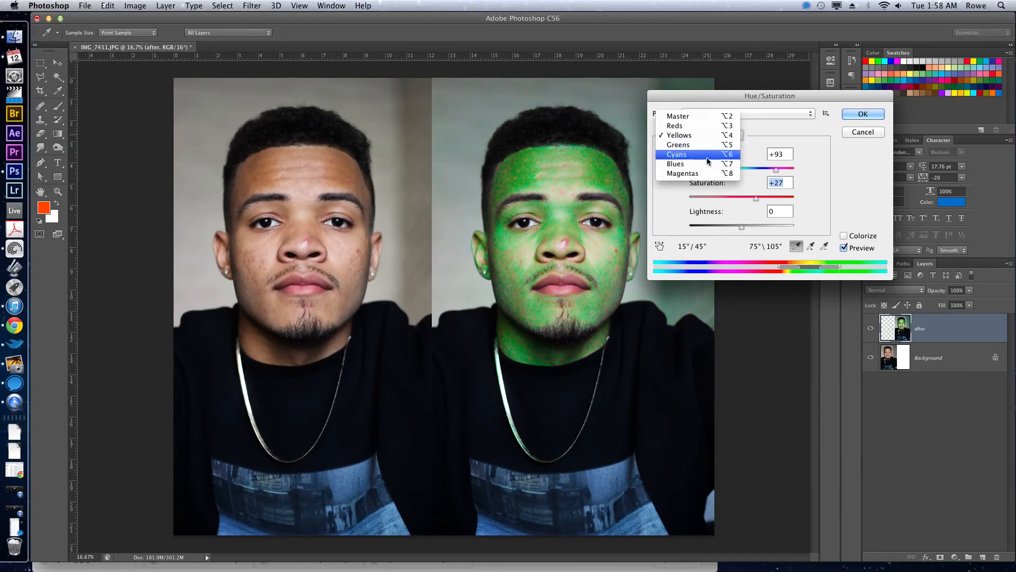
pyautogui.click(708, 127)
pyautogui.moveTo(697, 156); pyautogui.dragTo(736, 157)
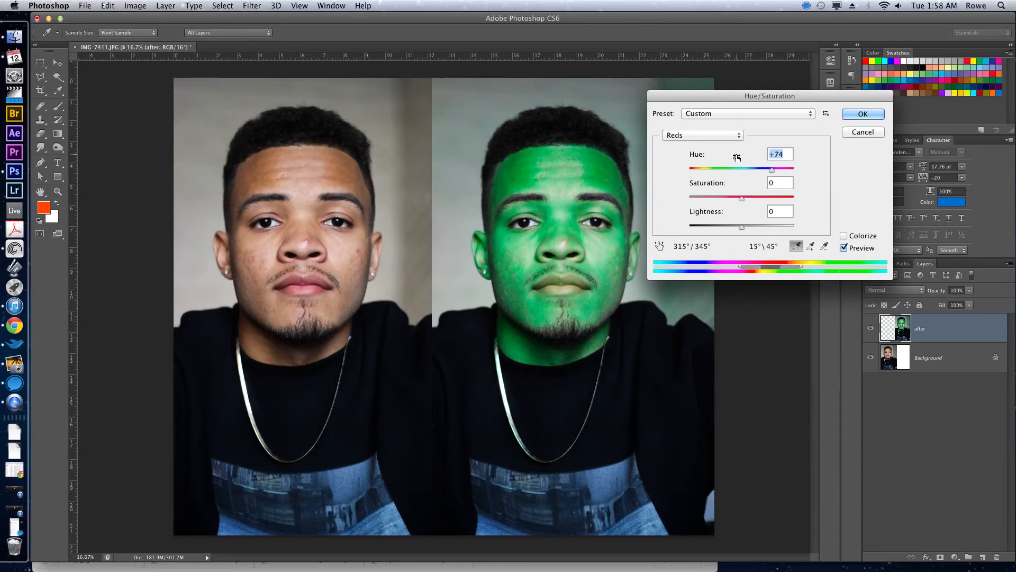
pyautogui.press('Tab')
pyautogui.click(861, 115)
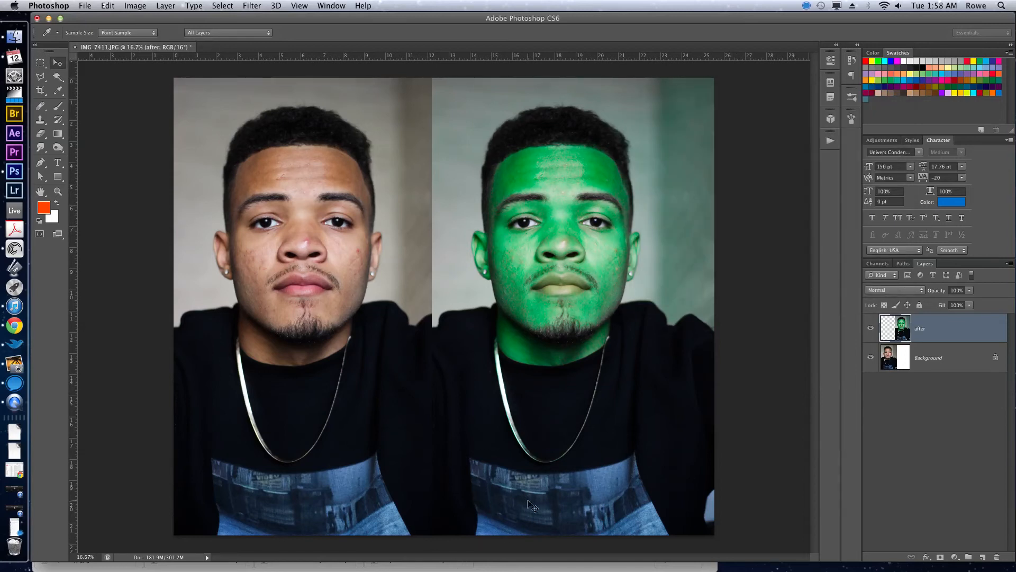
pyautogui.press('v')
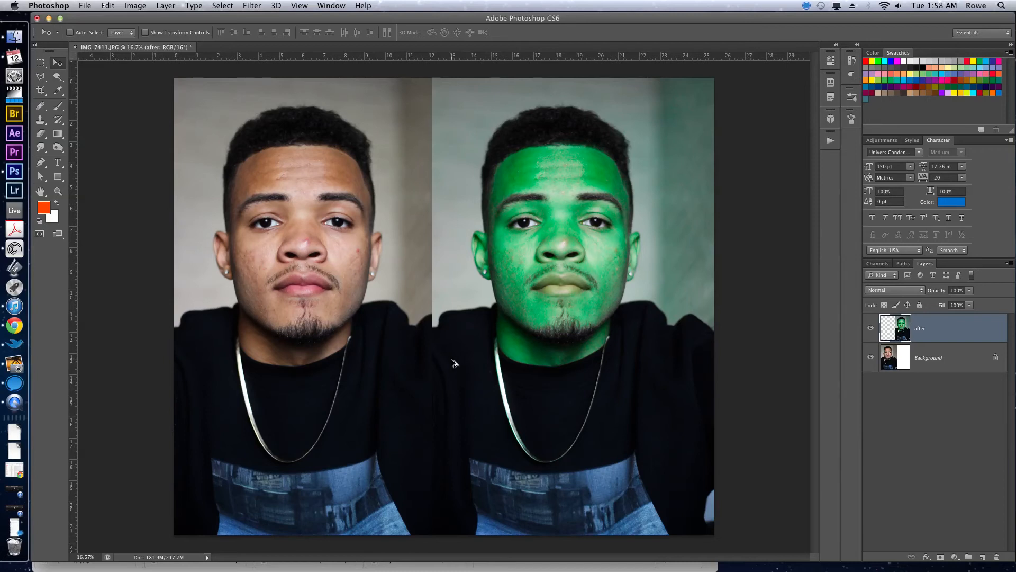
pyautogui.press('super+z')
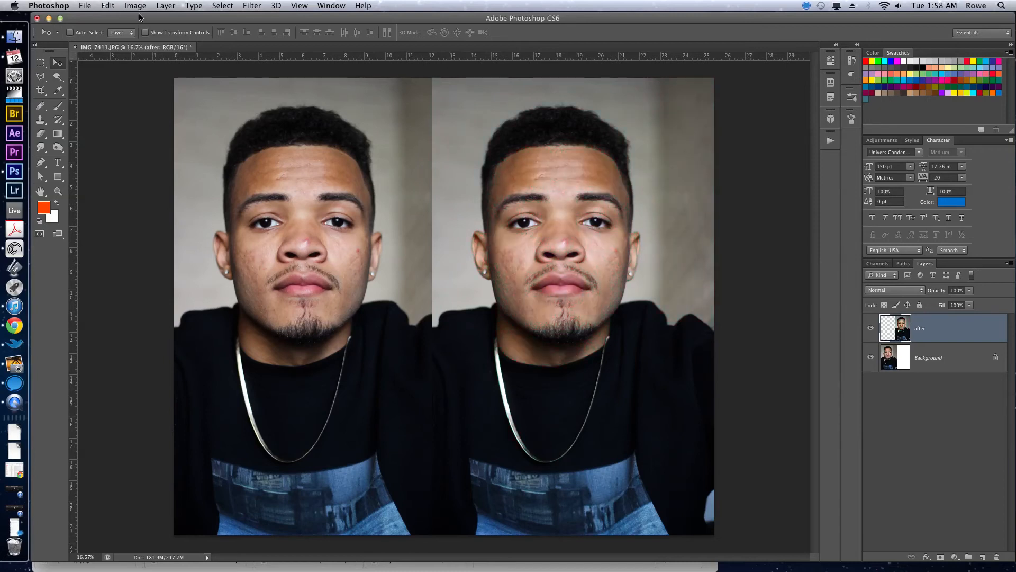
# Step: Apply a Hue/Saturation adjustment with a master saturation of -100 to the after layer, and undo it
pyautogui.click(108, 6)
pyautogui.moveTo(142, 7)
pyautogui.moveTo(143, 39)
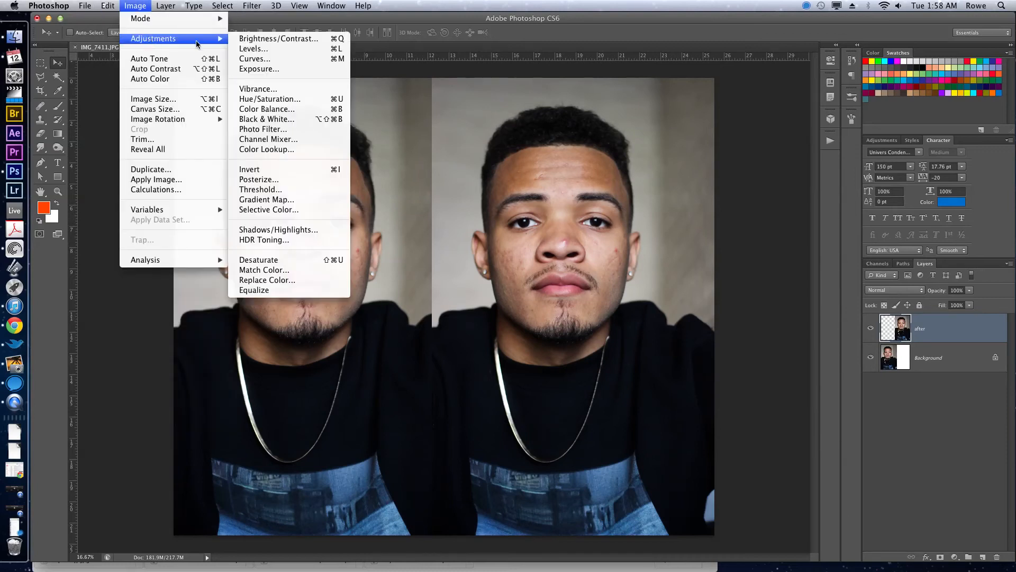
pyautogui.click(274, 103)
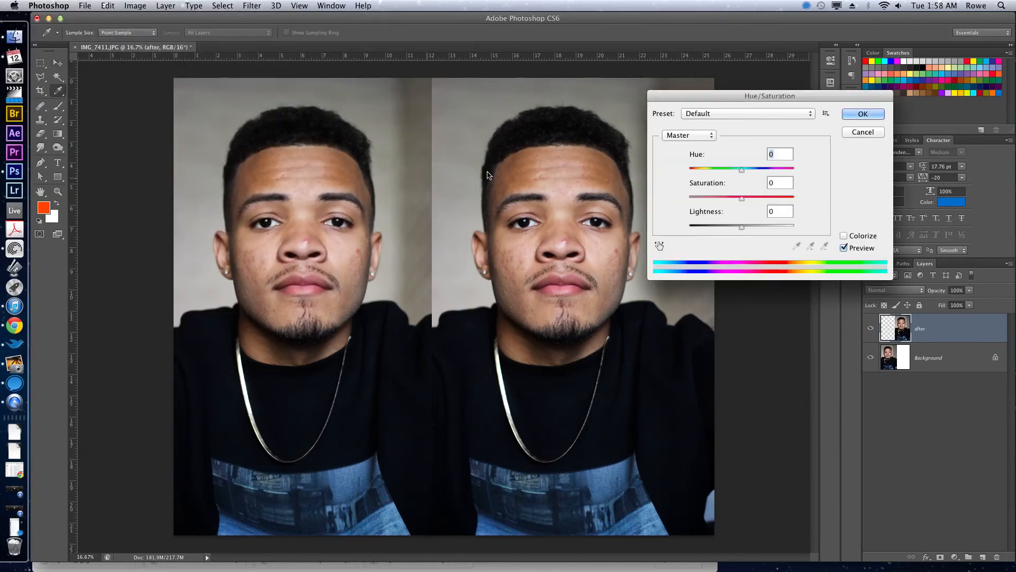
pyautogui.moveTo(718, 184); pyautogui.dragTo(600, 195)
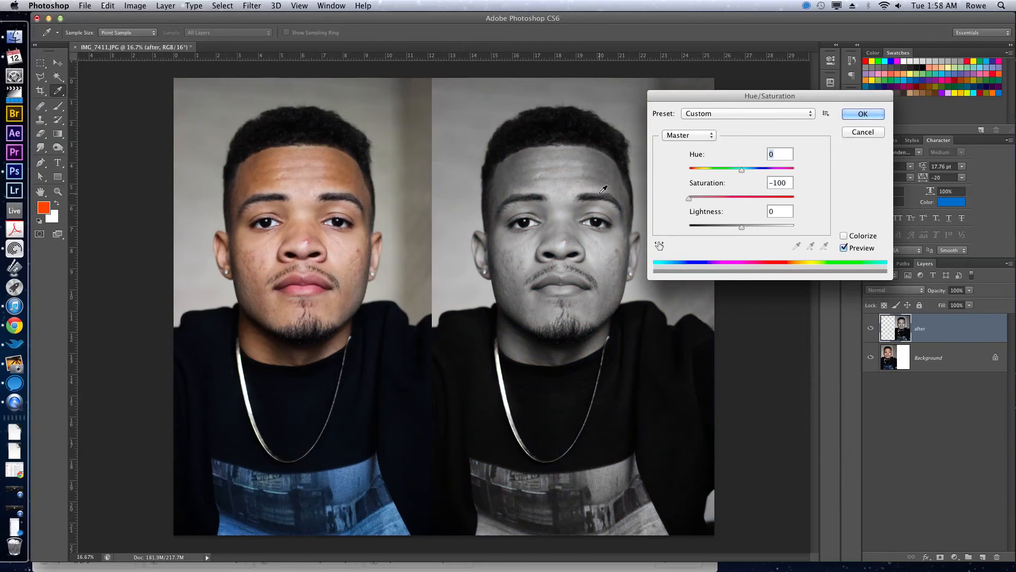
pyautogui.press('Return')
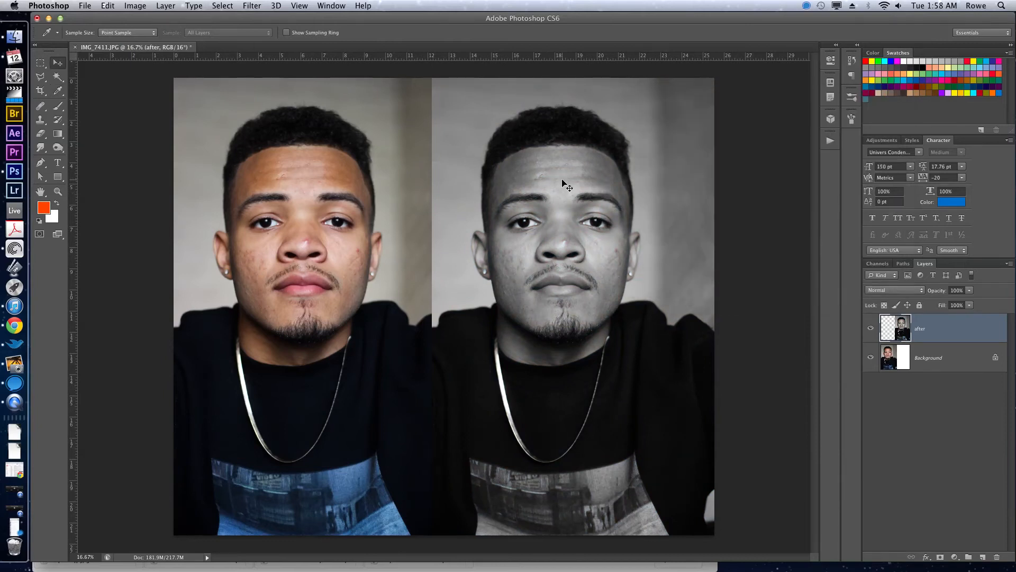
pyautogui.press('v')
pyautogui.press('super+z')
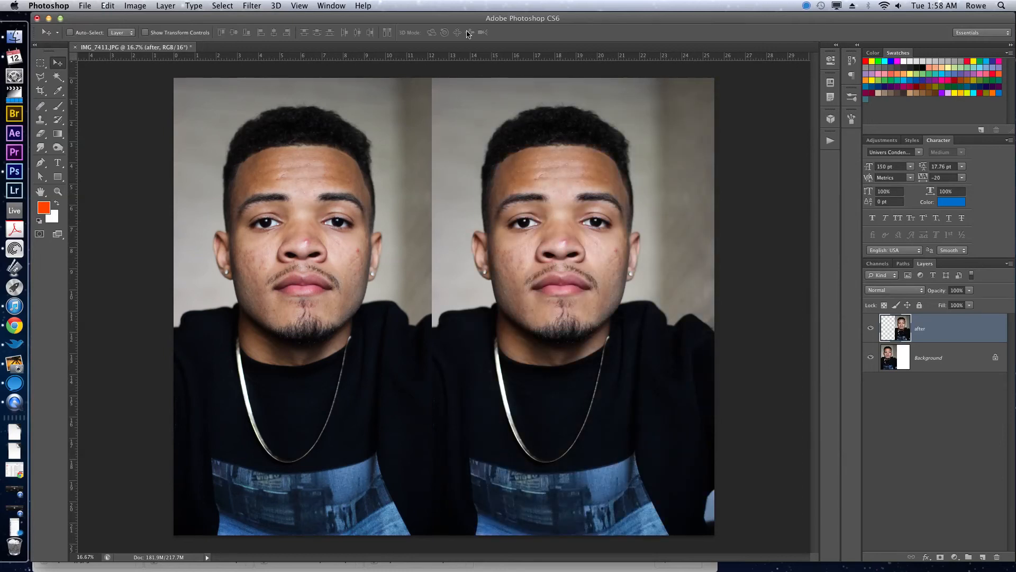
# Step: Start a Black & White adjustment with the Default preset on the after layer and compare it with the preview off and on
pyautogui.click(140, 5)
pyautogui.moveTo(136, 40)
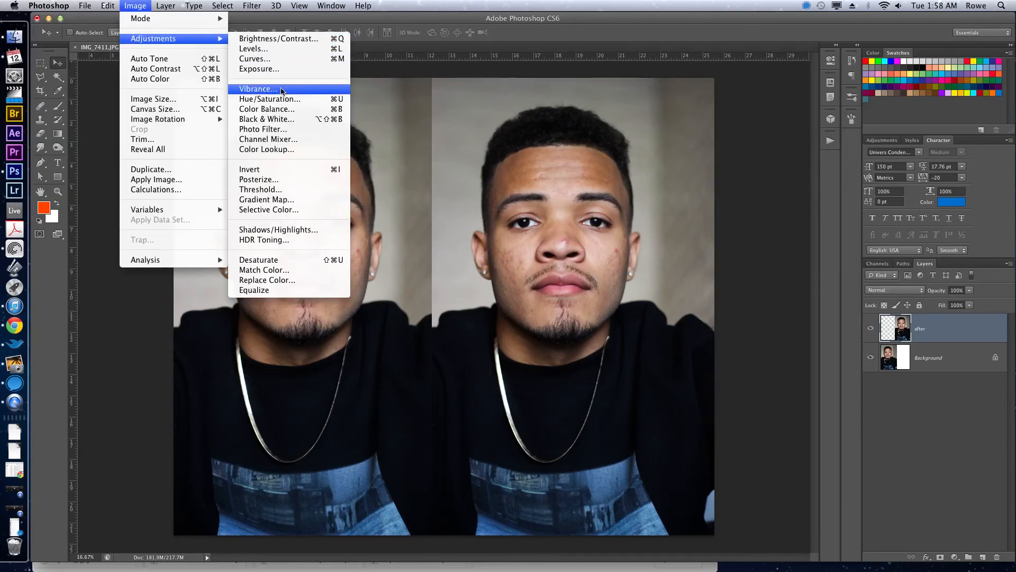
pyautogui.click(281, 119)
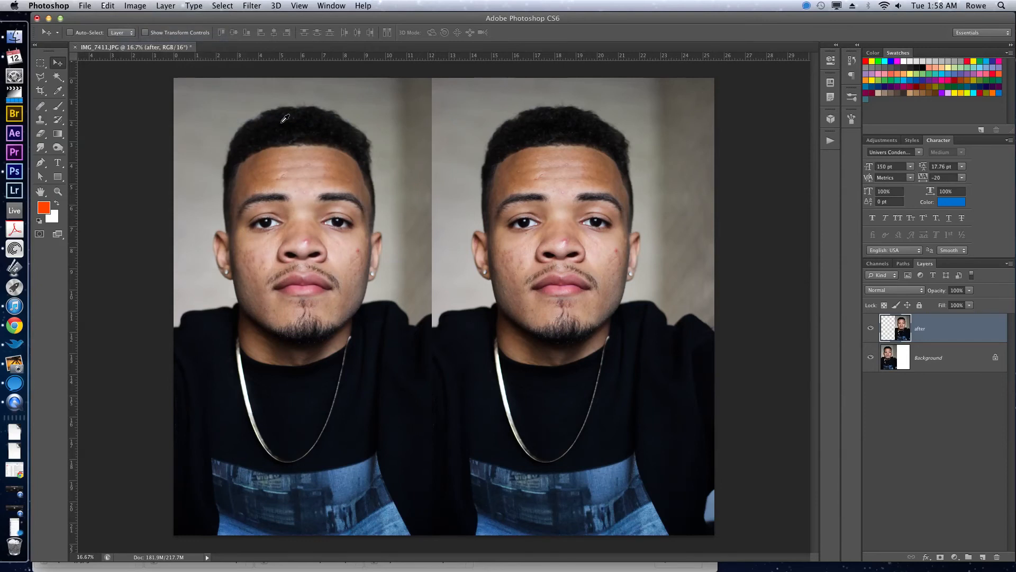
pyautogui.moveTo(505, 137); pyautogui.dragTo(317, 94)
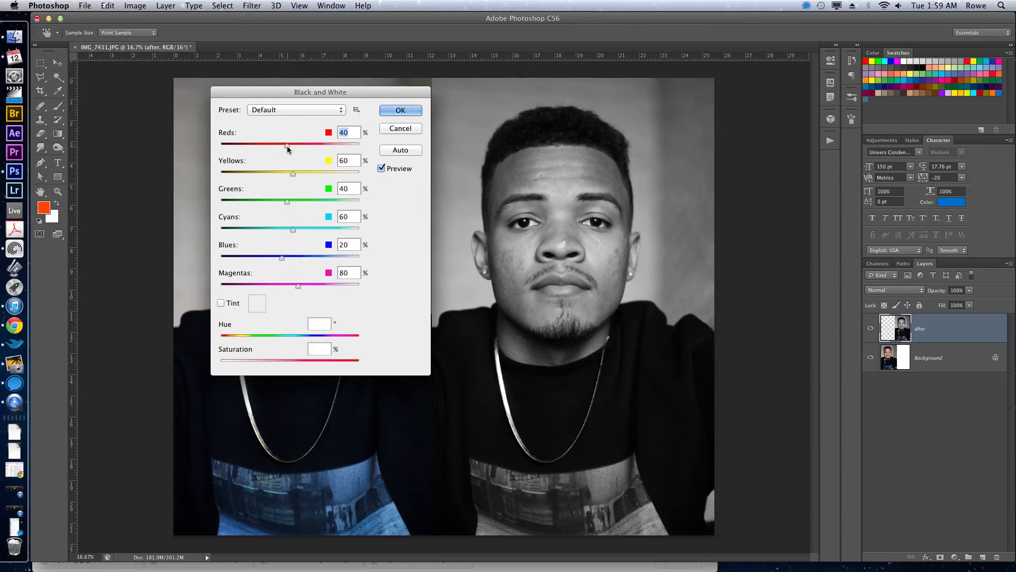
pyautogui.moveTo(312, 97); pyautogui.dragTo(279, 191)
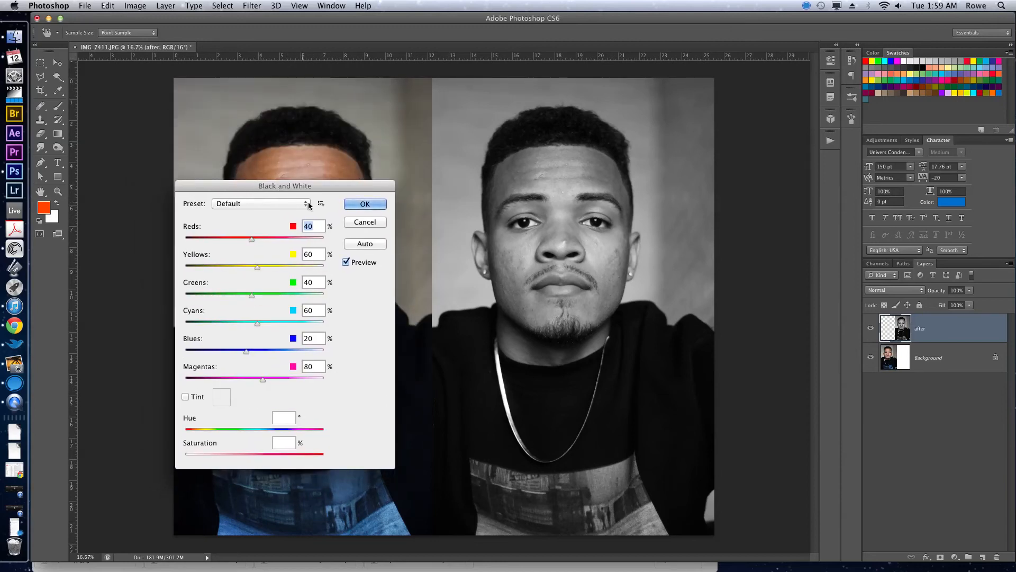
pyautogui.click(346, 262)
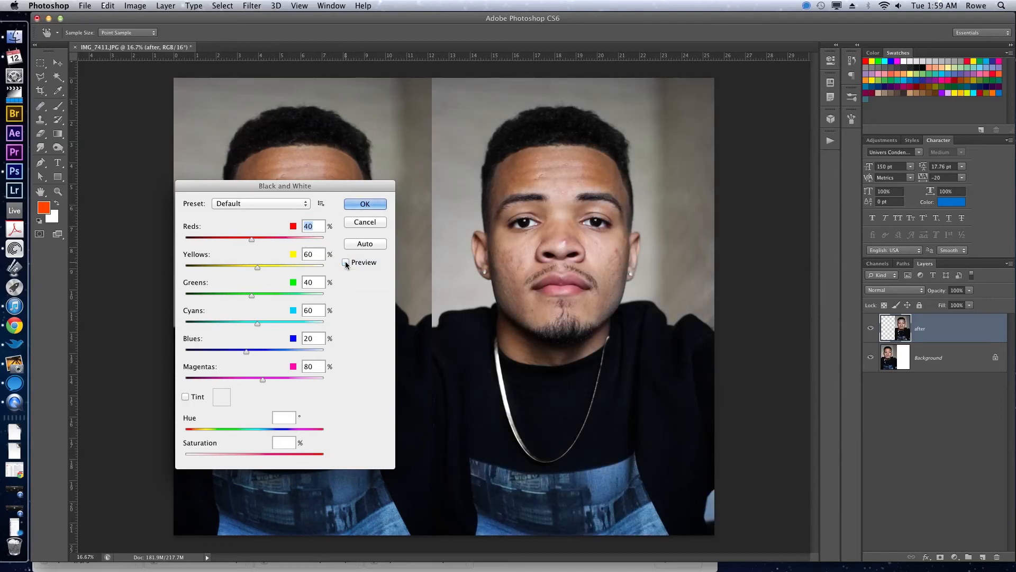
pyautogui.click(347, 262)
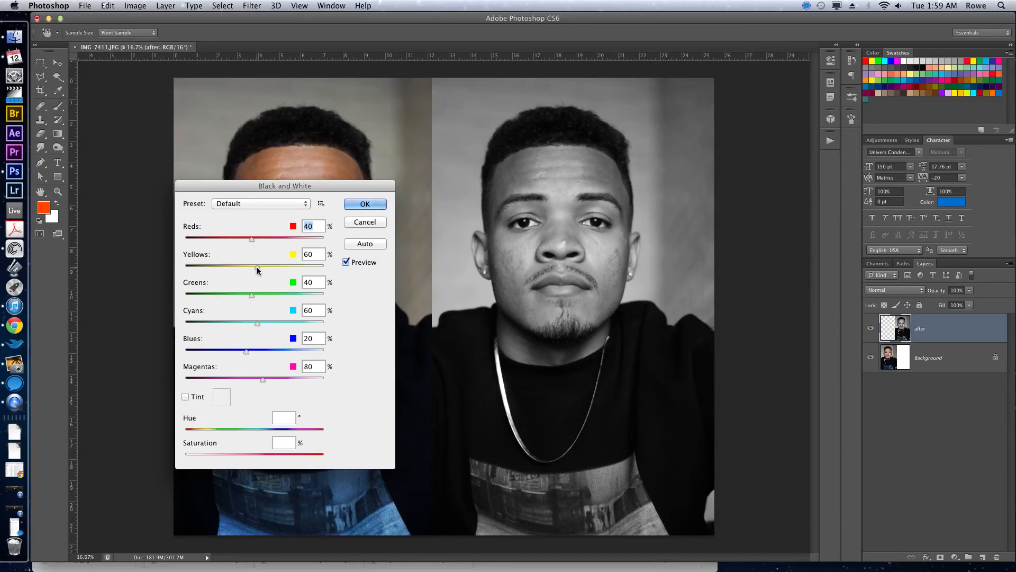
# Step: Raise the Yellows to about 228% in the Black & White adjustment, keeping both portraits uncovered by the dialog
pyautogui.moveTo(258, 269); pyautogui.dragTo(275, 269)
pyautogui.moveTo(276, 186); pyautogui.dragTo(803, 158)
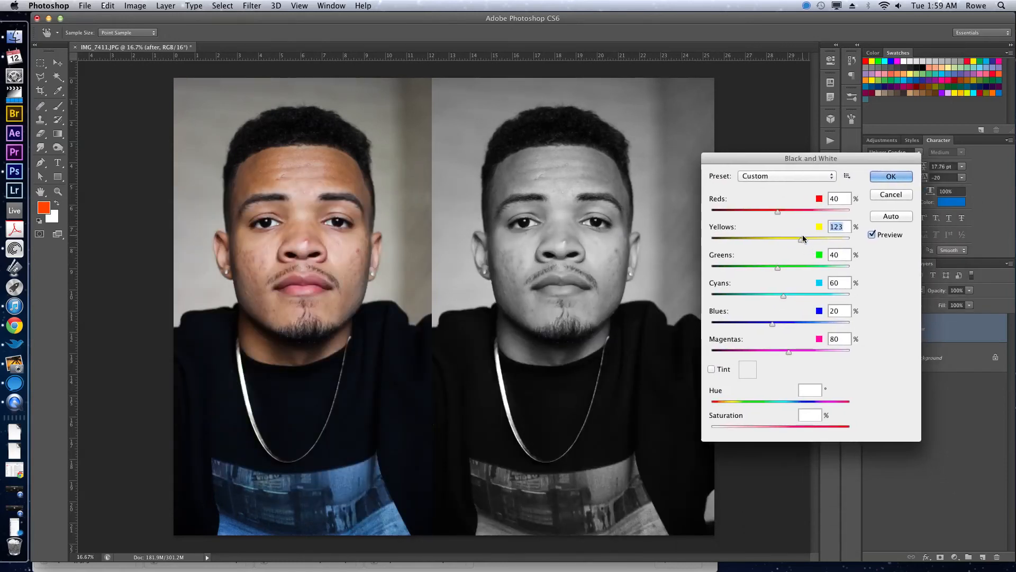
pyautogui.moveTo(801, 238); pyautogui.dragTo(830, 230)
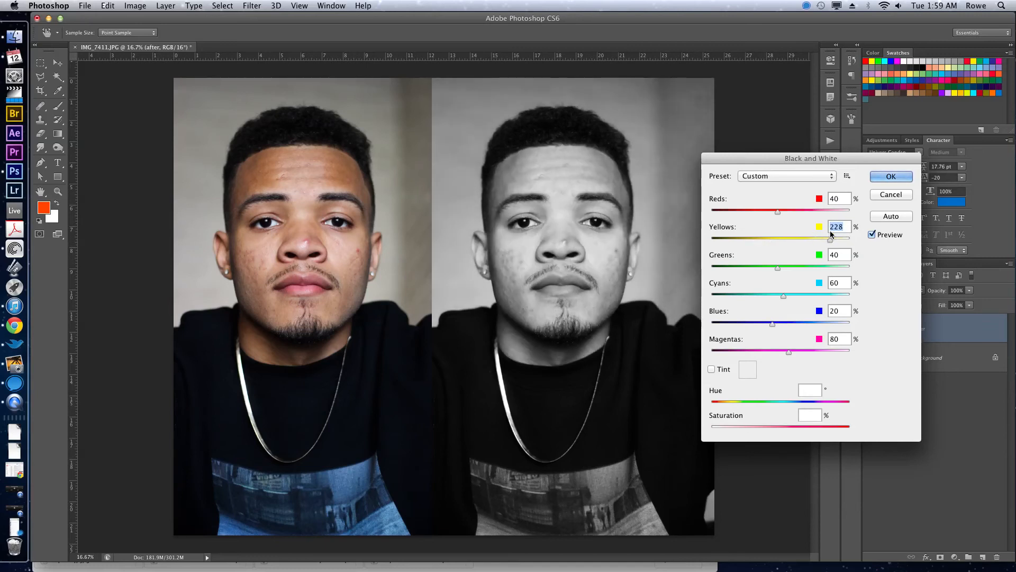
# Step: Try the Reds at about -42% and 45%, and set the Blues to about 41% and the Cyans to about 159%
pyautogui.moveTo(776, 212); pyautogui.dragTo(741, 225)
pyautogui.moveTo(745, 211); pyautogui.dragTo(755, 212)
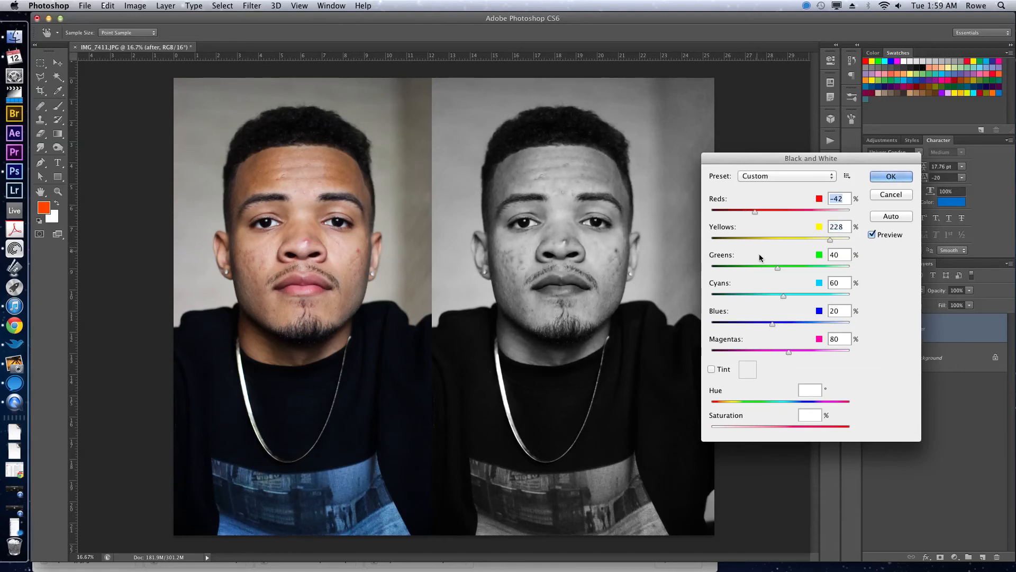
pyautogui.moveTo(770, 325); pyautogui.dragTo(812, 301)
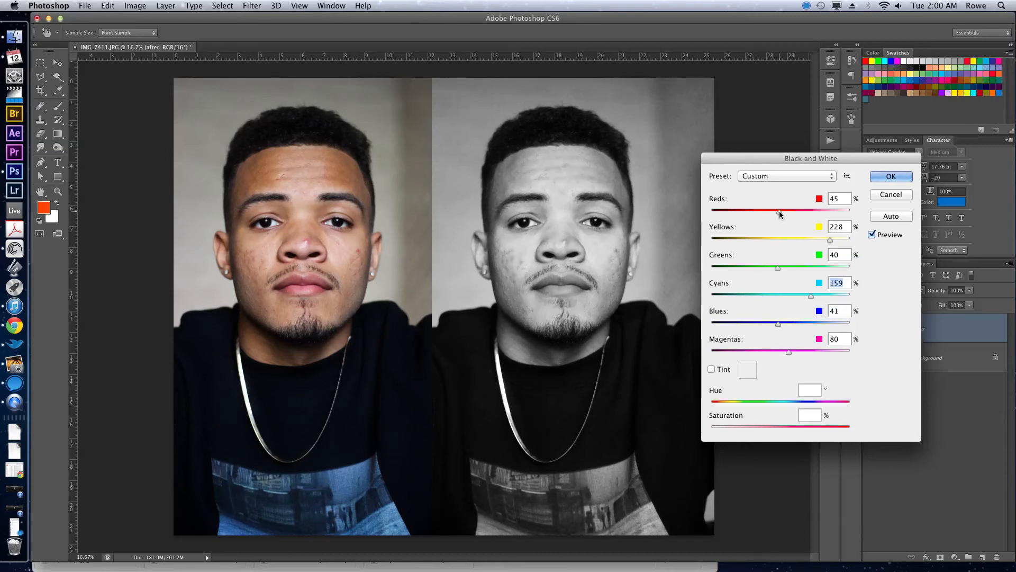
# Step: Lower the Yellows to about 11%, raise the Reds beyond 70%, and apply and undo the Black & White adjustment
pyautogui.moveTo(780, 211); pyautogui.dragTo(770, 239)
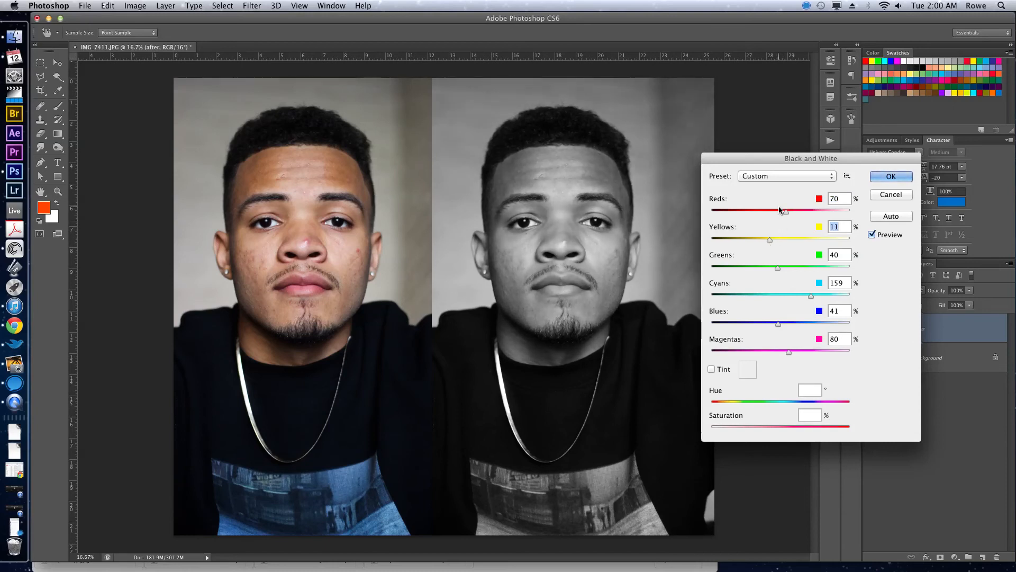
pyautogui.moveTo(787, 211)
pyautogui.mouseDown()
pyautogui.moveTo(772, 214)
pyautogui.moveTo(792, 211)
pyautogui.mouseUp()
pyautogui.click(891, 178)
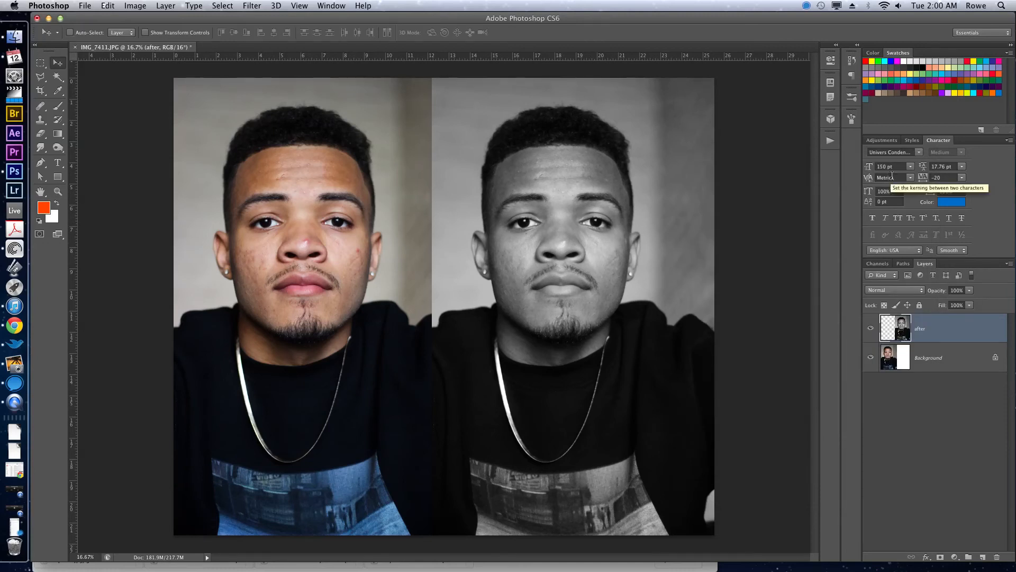
pyautogui.press('super+z')
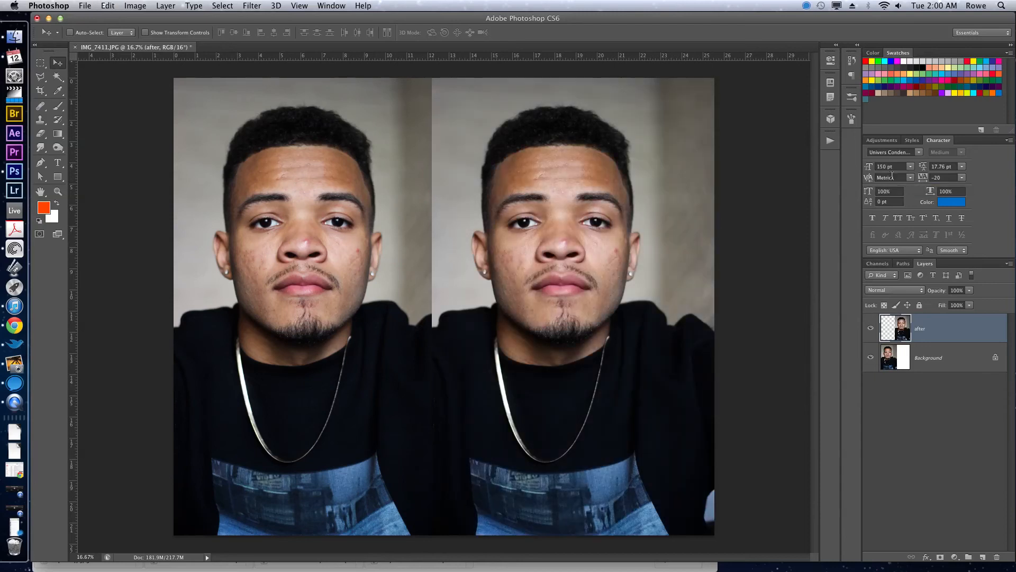
# Step: Remove all colour from the after layer by lowering the master saturation to its minimum in a Hue/Saturation adjustment
pyautogui.click(141, 5)
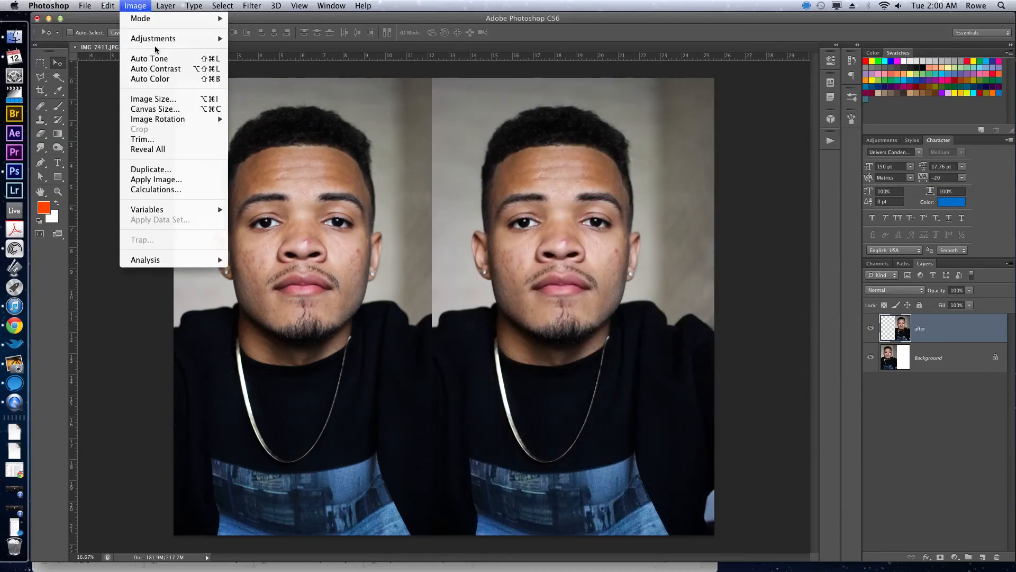
pyautogui.moveTo(193, 39)
pyautogui.click(283, 99)
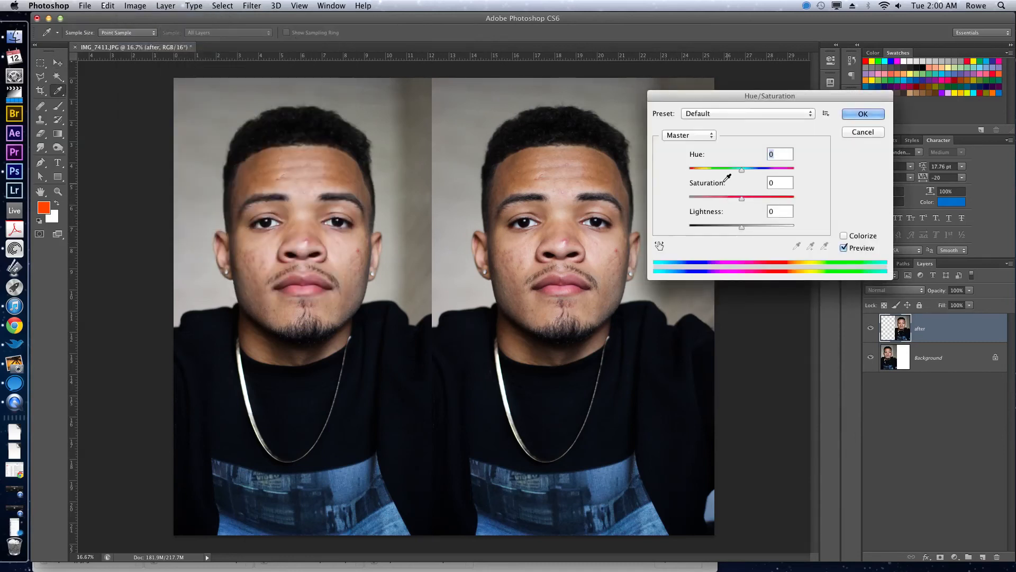
pyautogui.moveTo(722, 186); pyautogui.dragTo(603, 190)
pyautogui.press('Return')
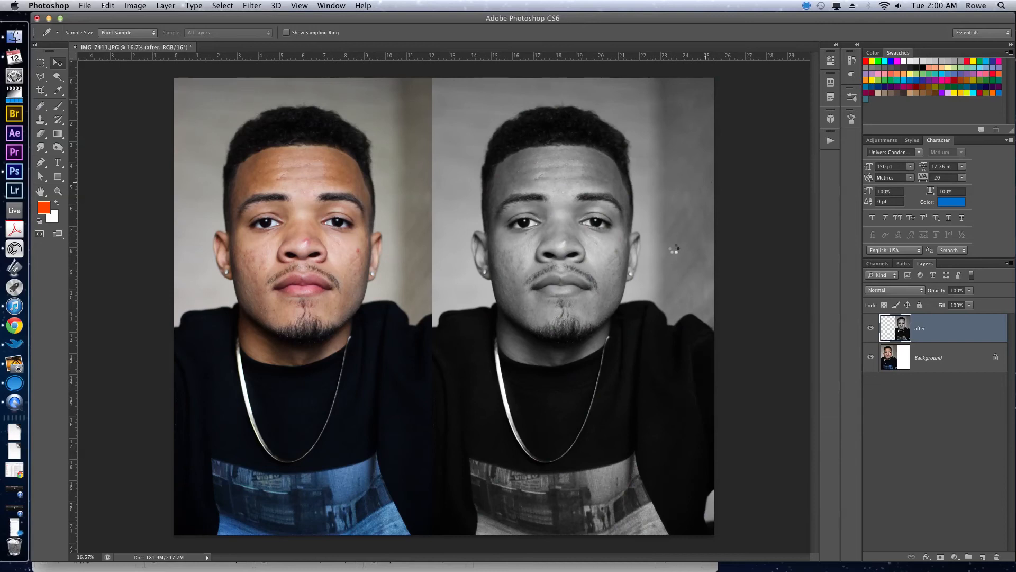
pyautogui.press('v')
# Step: Apply Brightness/Contrast to the desaturated portrait with contrast 90 and brightness about -33, and undo back to the colour version
pyautogui.click(135, 6)
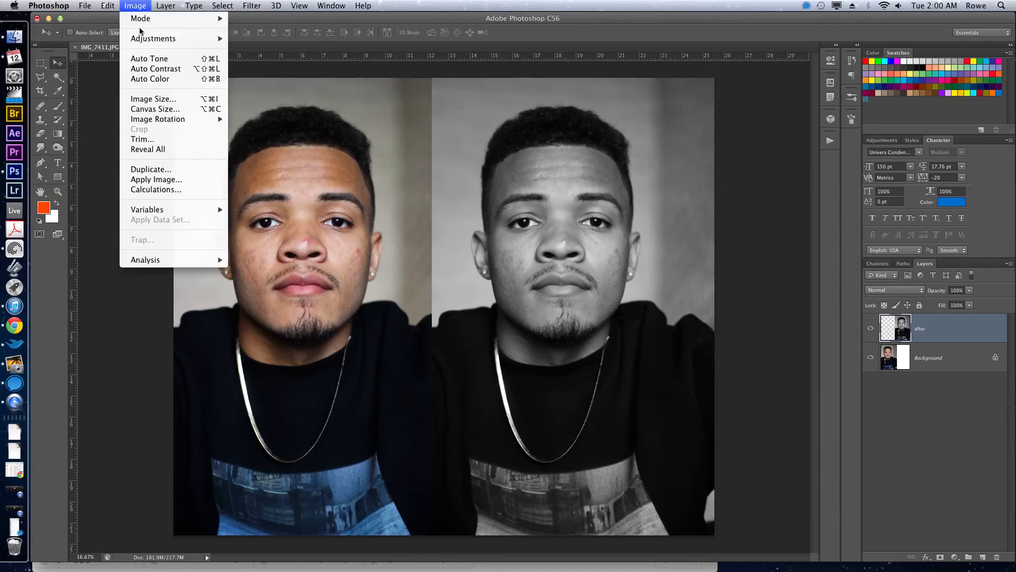
pyautogui.moveTo(143, 42)
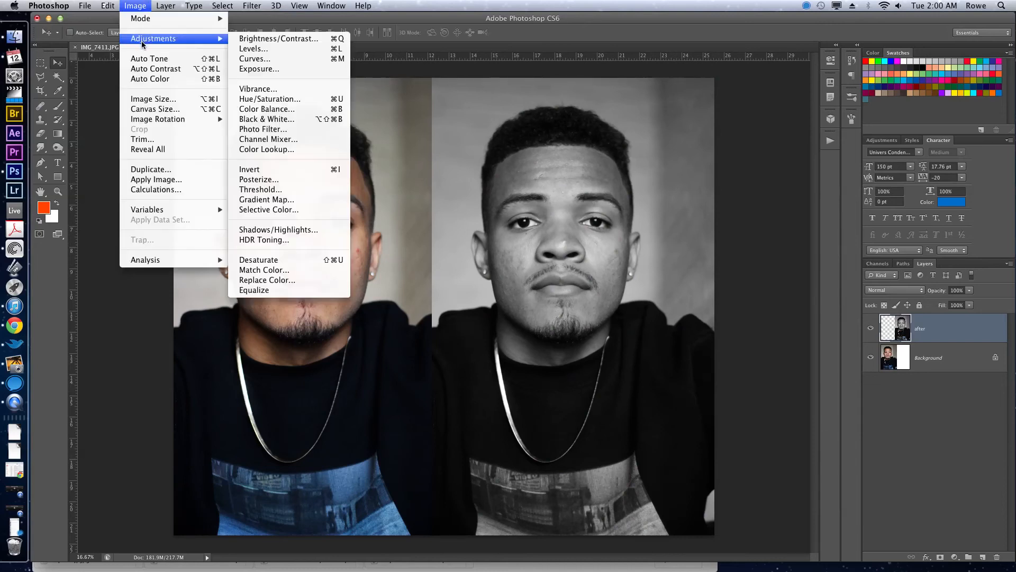
pyautogui.click(249, 39)
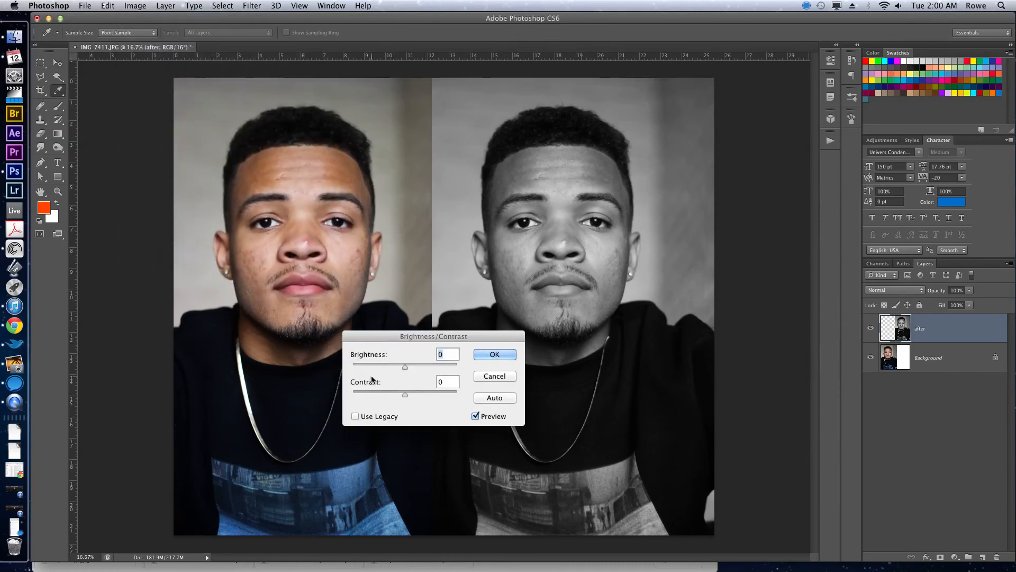
pyautogui.moveTo(370, 382); pyautogui.dragTo(418, 384)
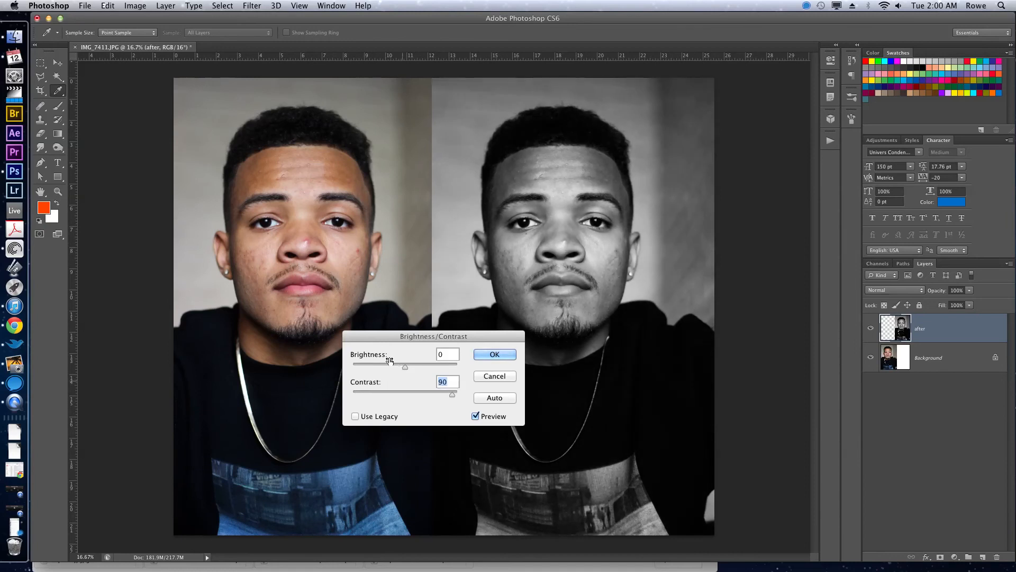
pyautogui.moveTo(385, 354); pyautogui.dragTo(362, 360)
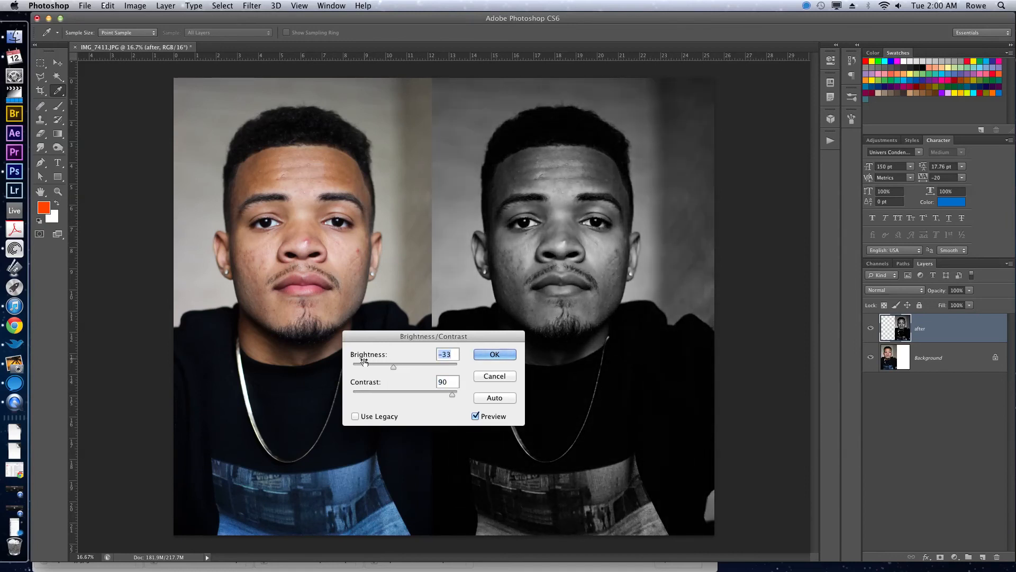
pyautogui.click(504, 358)
pyautogui.press('v')
pyautogui.press('super+z')
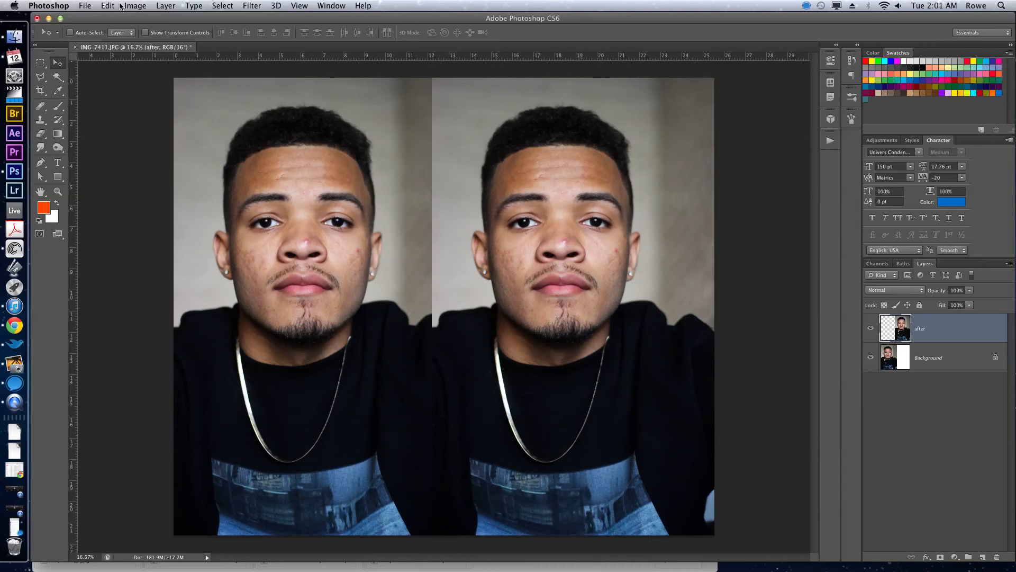
# Step: Apply a Threshold adjustment at level 88 to the after layer
pyautogui.click(139, 7)
pyautogui.moveTo(143, 39)
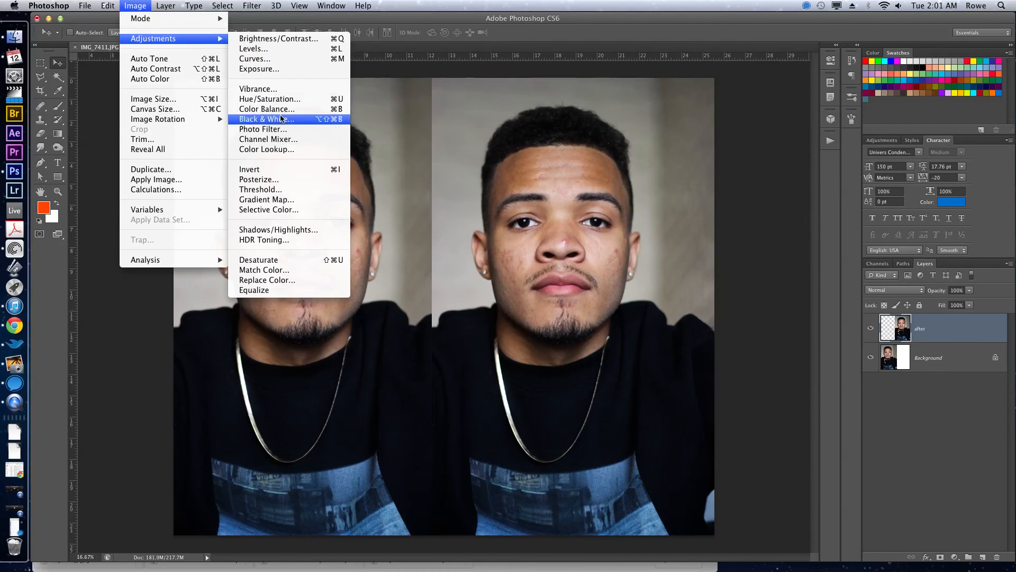
pyautogui.click(276, 190)
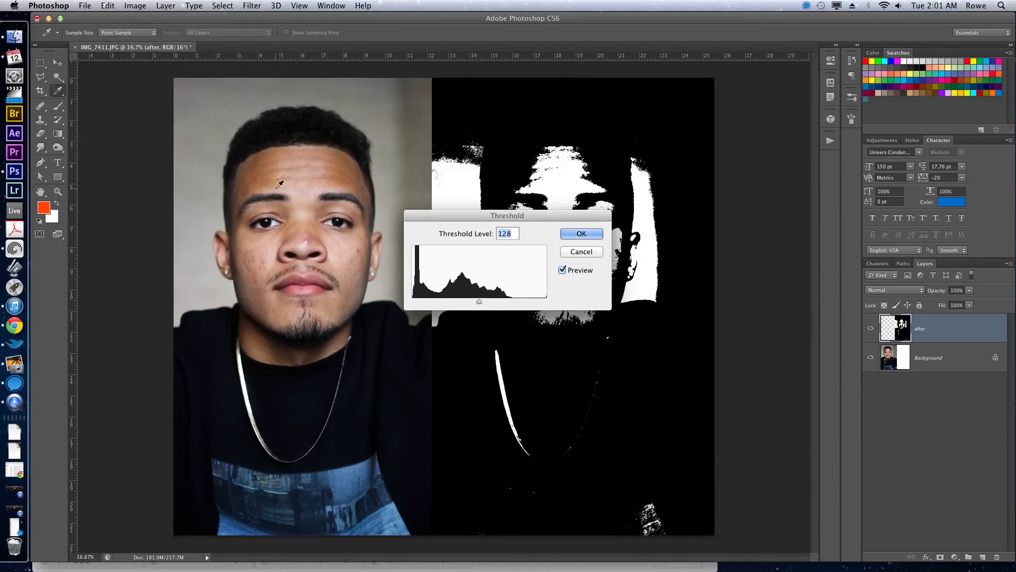
pyautogui.moveTo(495, 216); pyautogui.dragTo(275, 105)
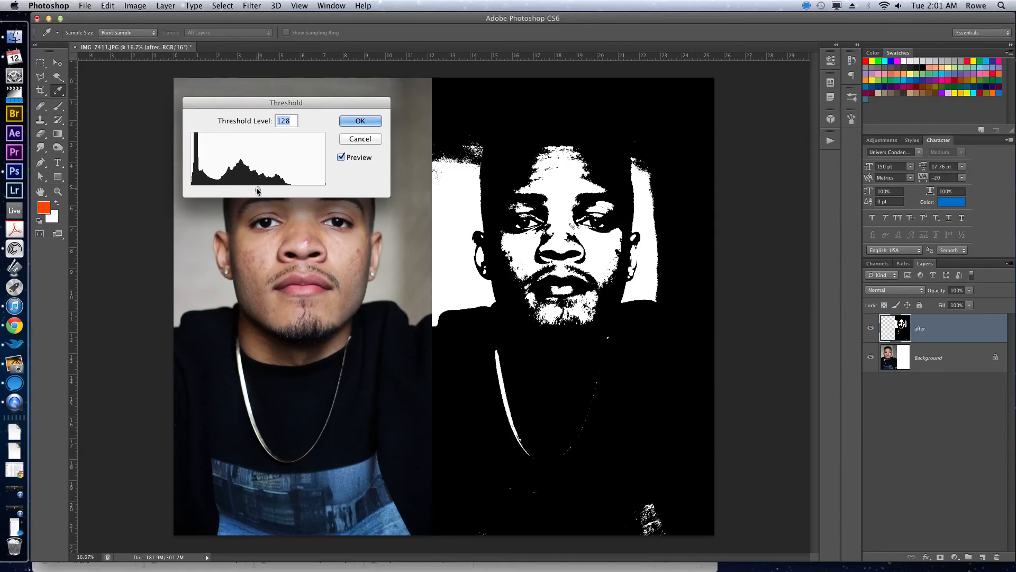
pyautogui.moveTo(258, 189); pyautogui.dragTo(237, 192)
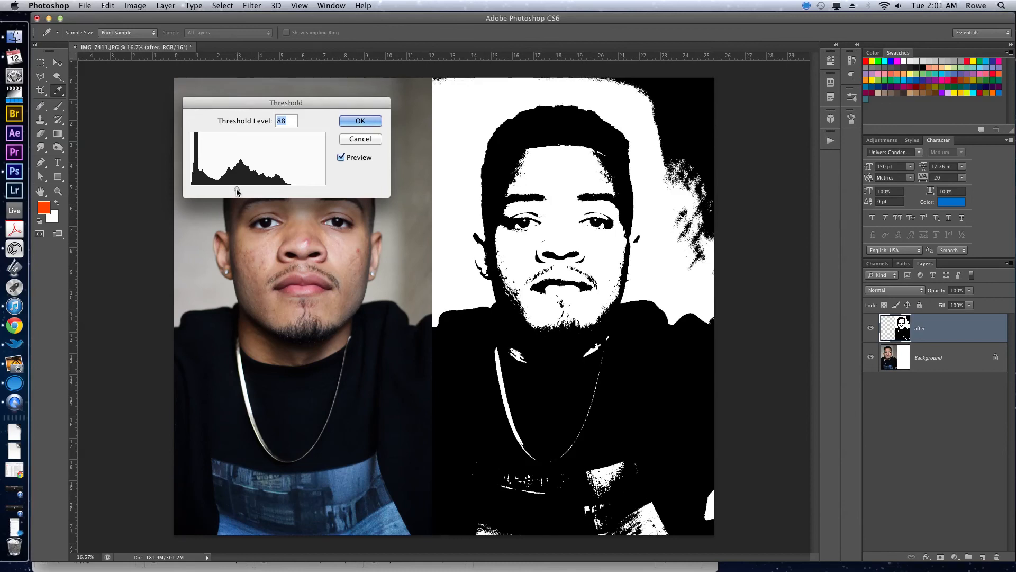
pyautogui.click(357, 121)
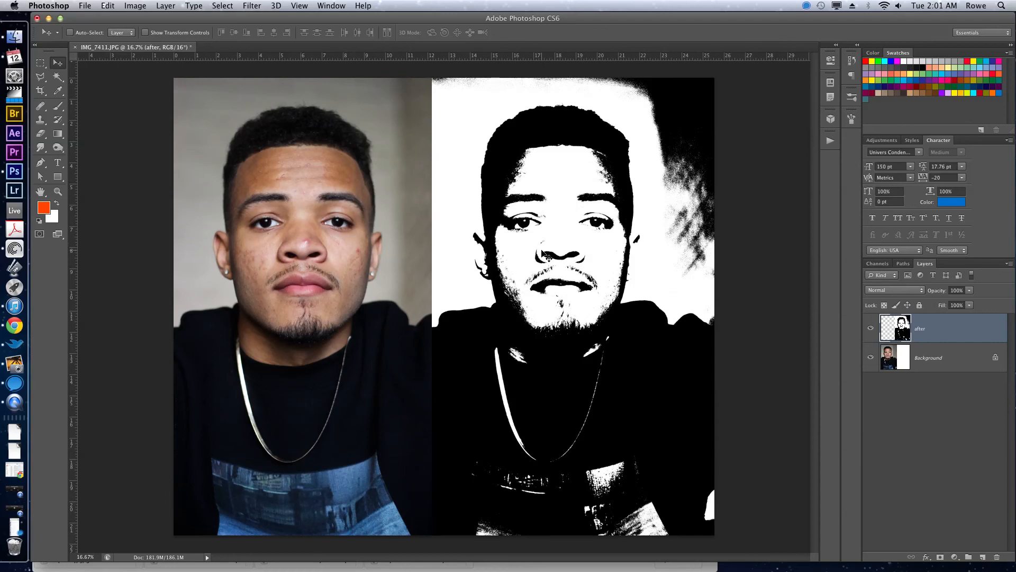
# Step: Move the thresholded layer over the original portrait and set its blend mode to Screen
pyautogui.moveTo(604, 257); pyautogui.dragTo(386, 251)
pyautogui.click(897, 290)
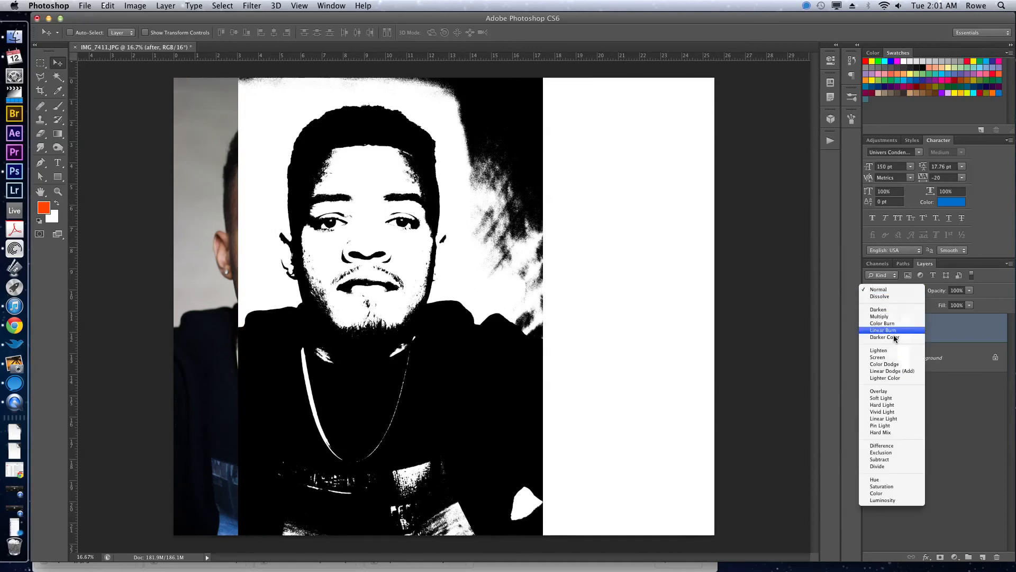
pyautogui.click(885, 357)
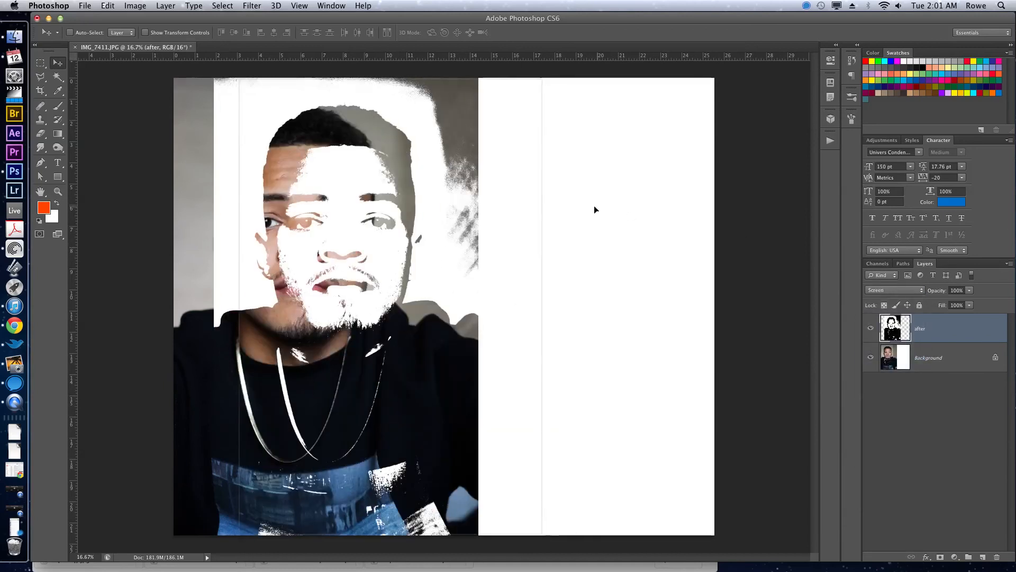
pyautogui.moveTo(594, 207); pyautogui.dragTo(554, 204)
# Step: Undo the layer moves, the Screen blend mode and the Threshold adjustment on the after layer
pyautogui.hotkey('ctrl', 'z')
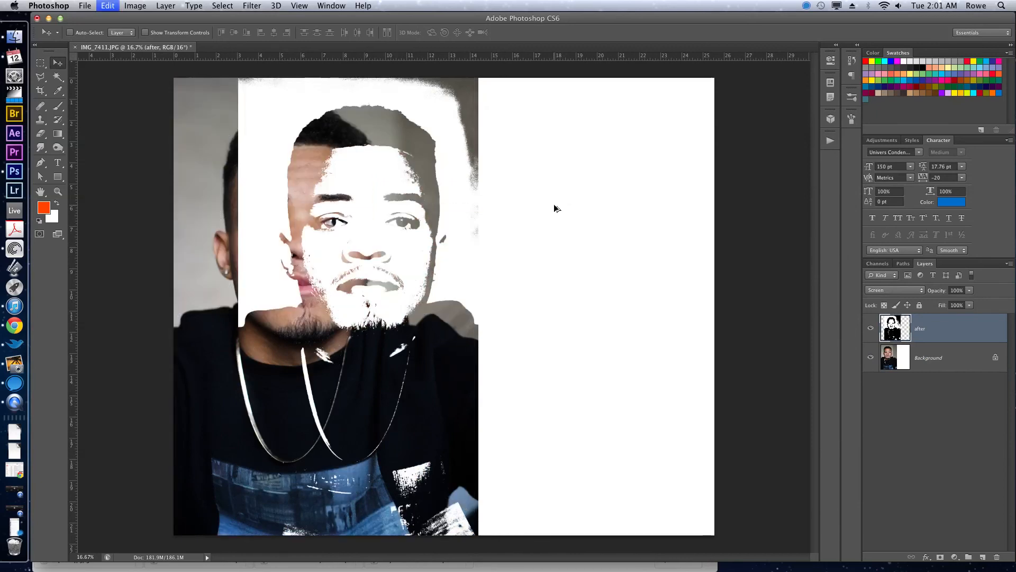
pyautogui.press('super+alt+z')
pyautogui.press('super+alt+z')
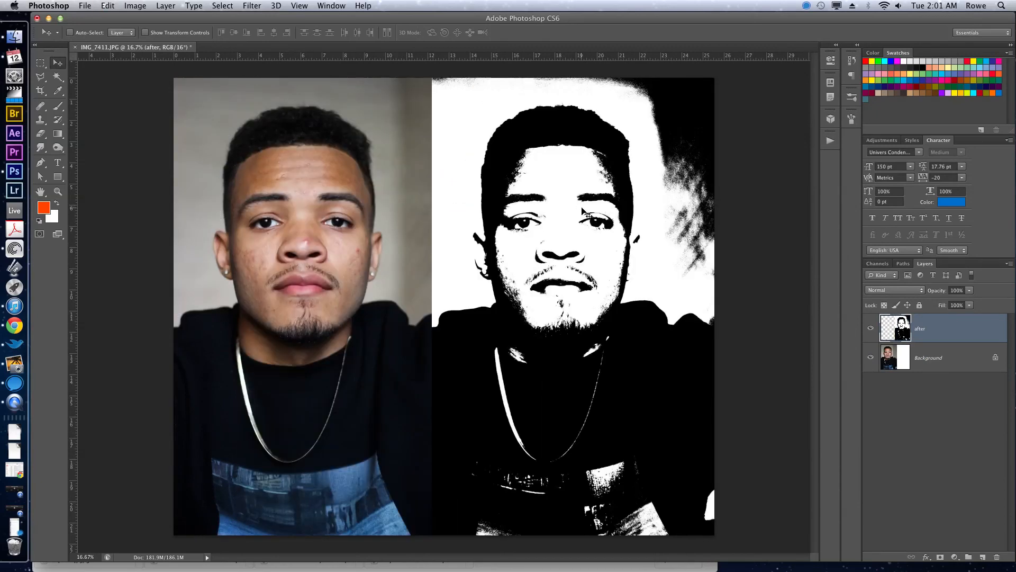
pyautogui.press('super+alt+z')
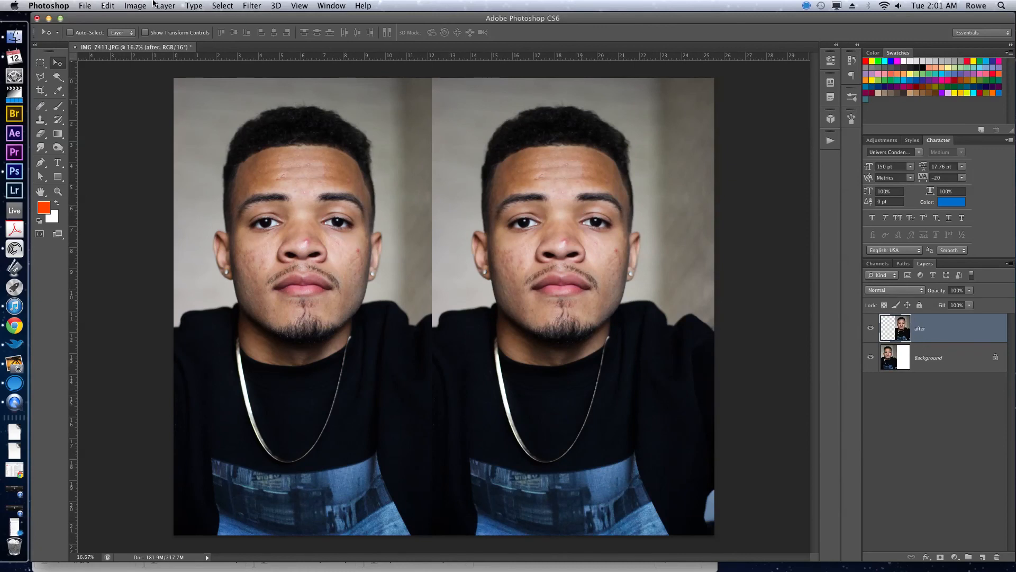
# Step: Start a Shadows/Highlights adjustment on the after layer with a highlights amount of 30% and midtone contrast of +65
pyautogui.click(135, 6)
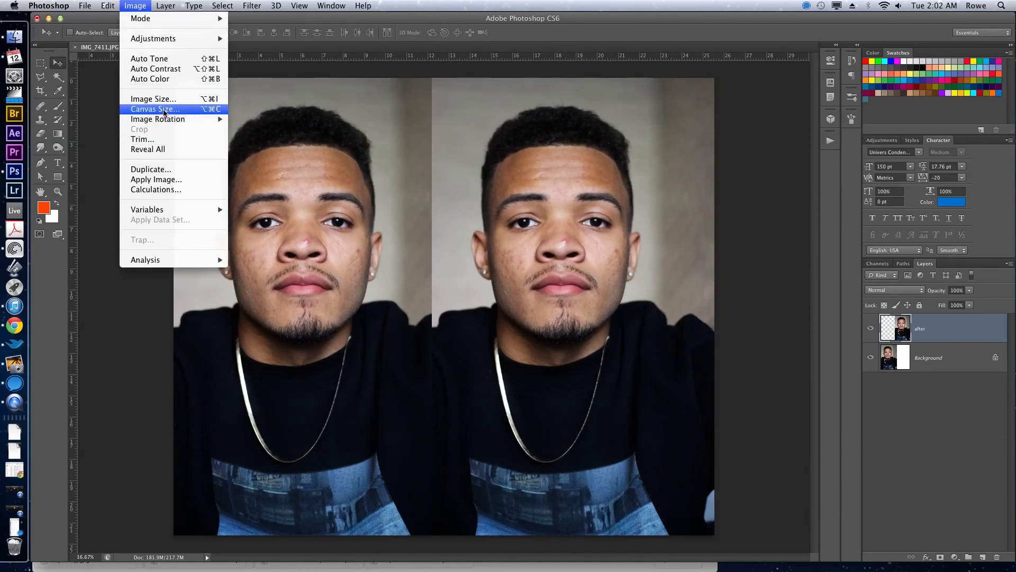
pyautogui.moveTo(170, 39)
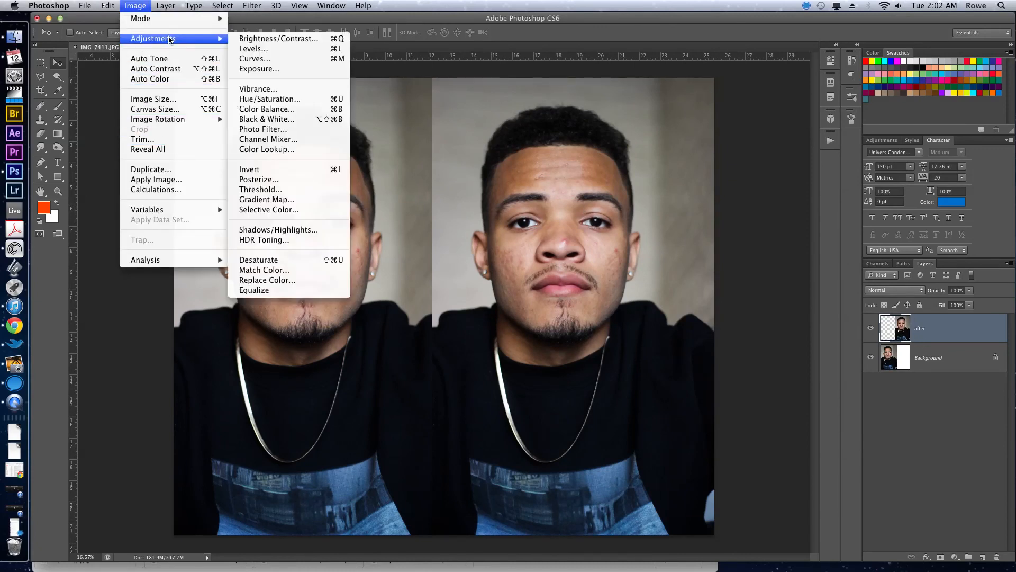
pyautogui.click(284, 229)
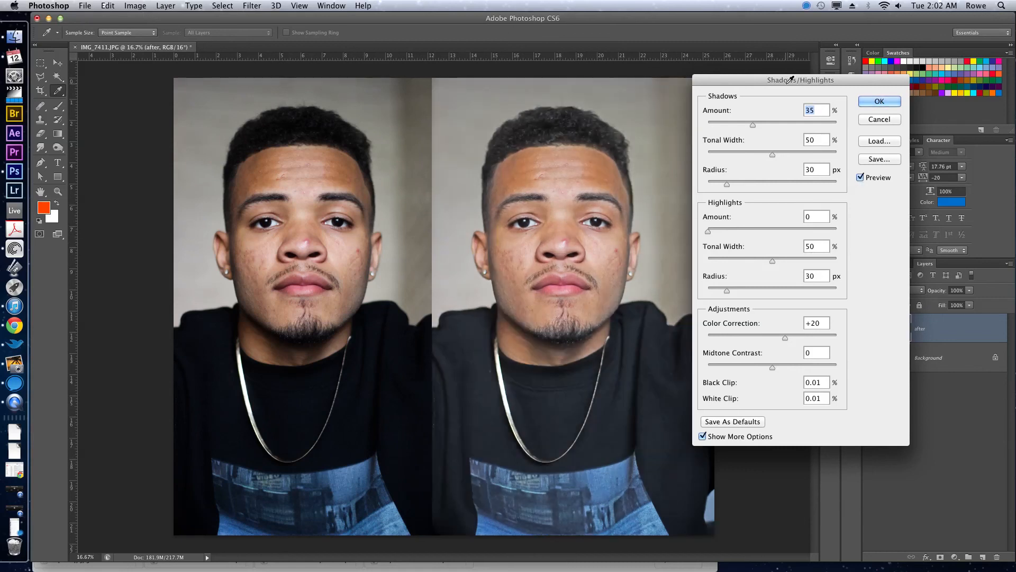
pyautogui.moveTo(790, 80); pyautogui.dragTo(132, 60)
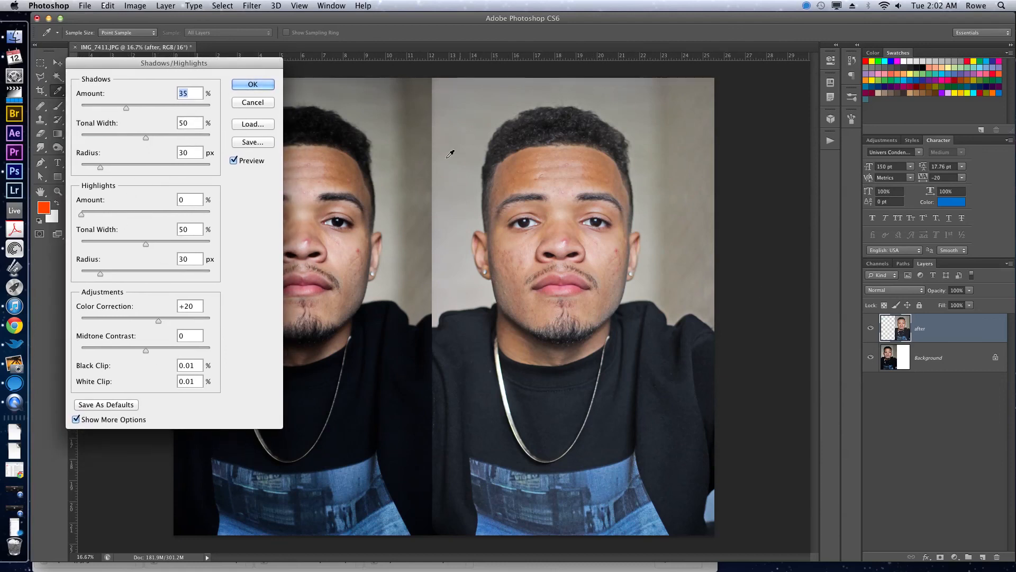
pyautogui.moveTo(263, 63)
pyautogui.mouseDown()
pyautogui.moveTo(201, 74)
pyautogui.moveTo(263, 53)
pyautogui.moveTo(233, 55)
pyautogui.moveTo(274, 63)
pyautogui.mouseUp()
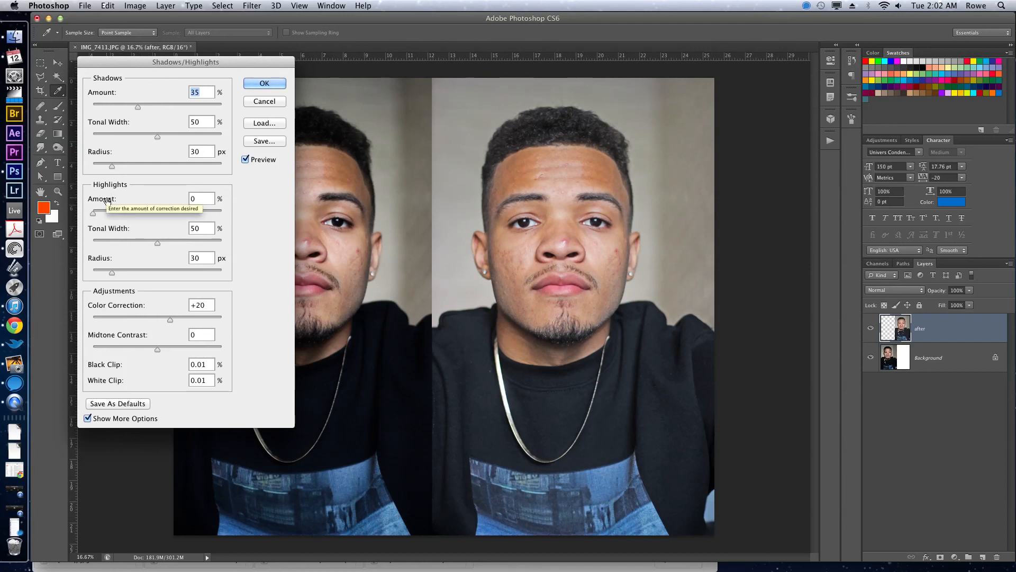
pyautogui.moveTo(107, 200)
pyautogui.mouseDown()
pyautogui.moveTo(138, 201)
pyautogui.moveTo(123, 204)
pyautogui.mouseUp()
pyautogui.moveTo(107, 339); pyautogui.dragTo(141, 338)
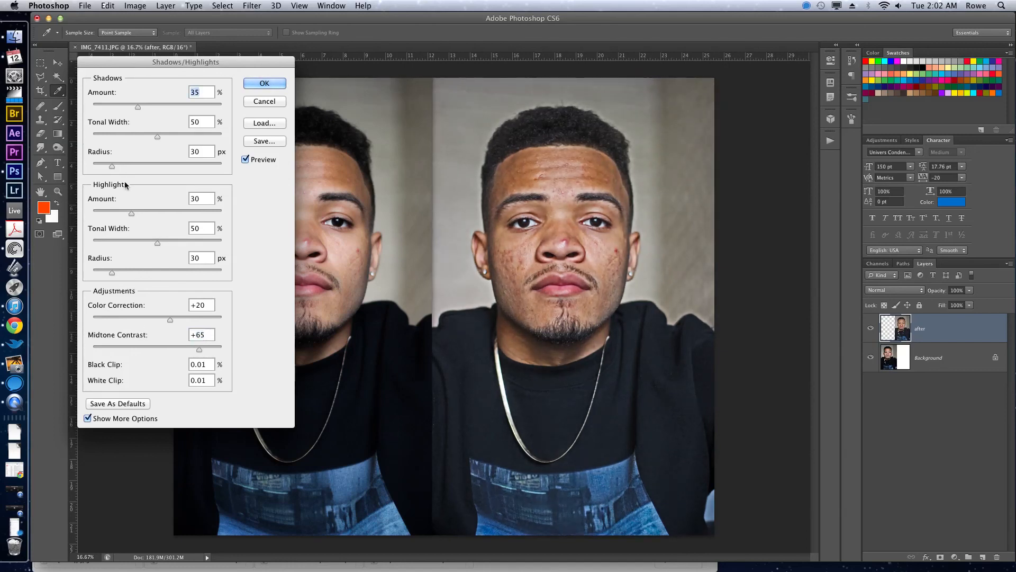
# Step: Set the shadows amount to 10%, the highlights amount to 37% and highlights tonal width to 35%, and apply Shadows/Highlights
pyautogui.moveTo(109, 92); pyautogui.dragTo(97, 98)
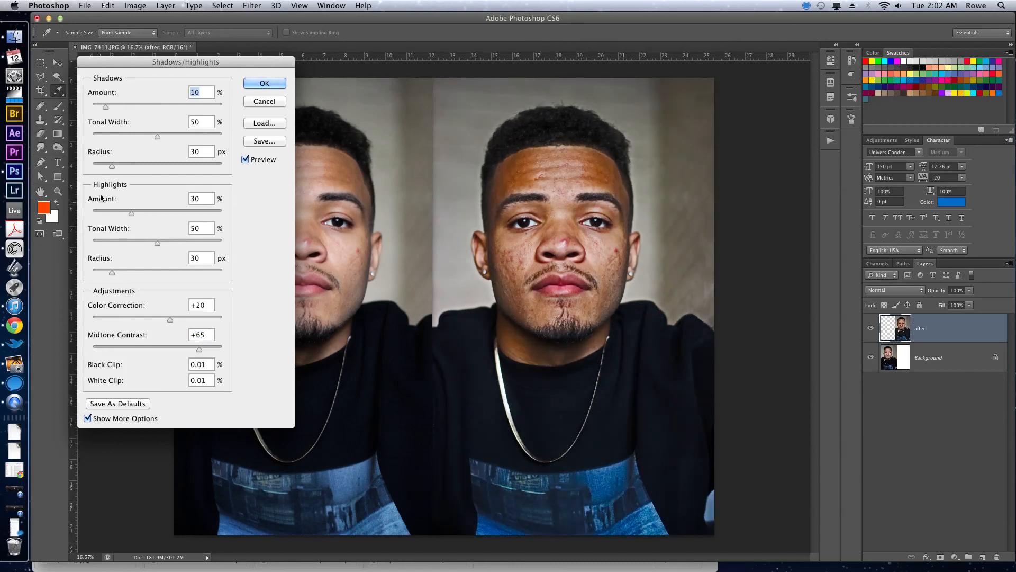
pyautogui.moveTo(100, 200); pyautogui.dragTo(110, 228)
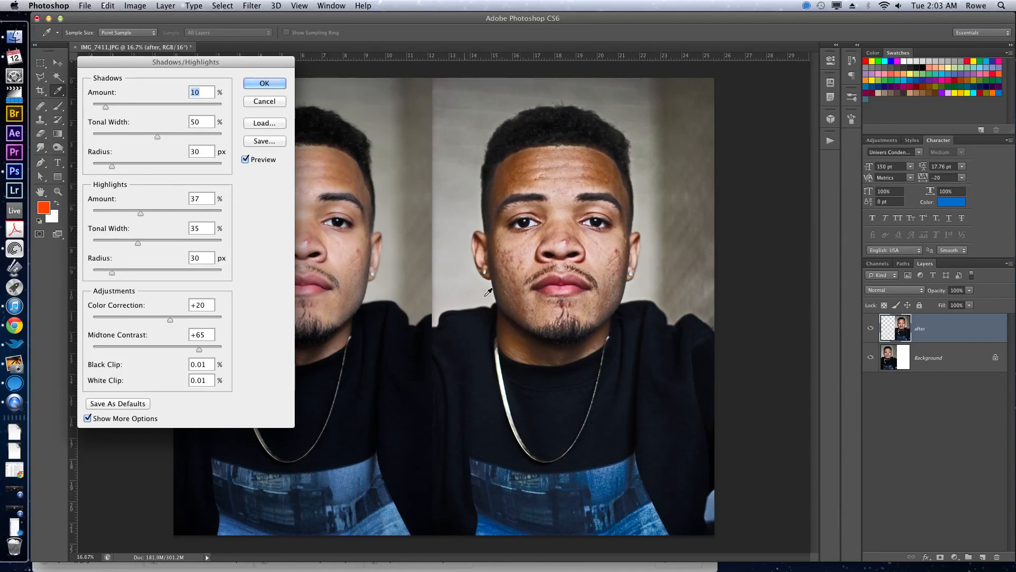
pyautogui.click(279, 84)
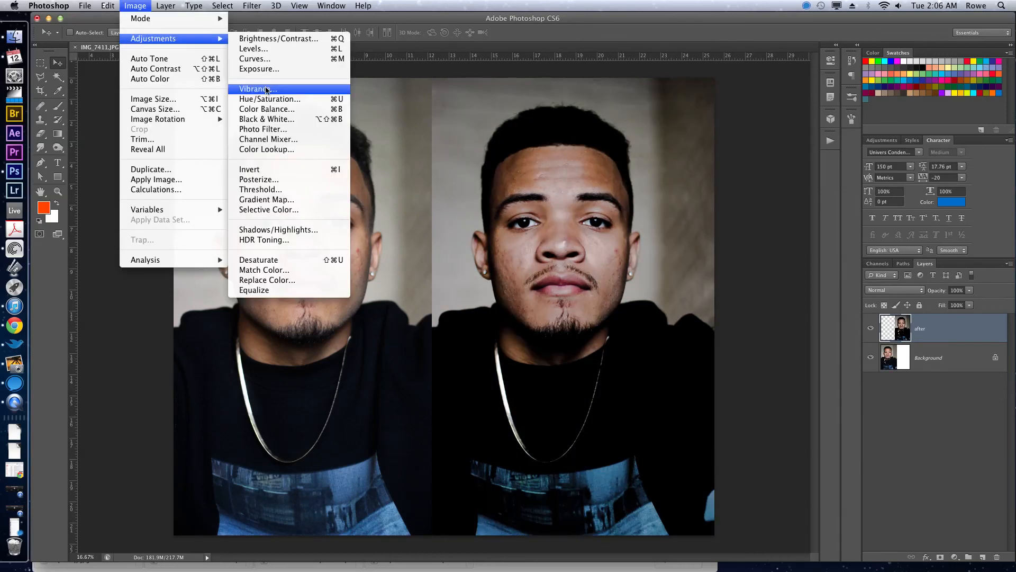
pyautogui.click(605, 140)
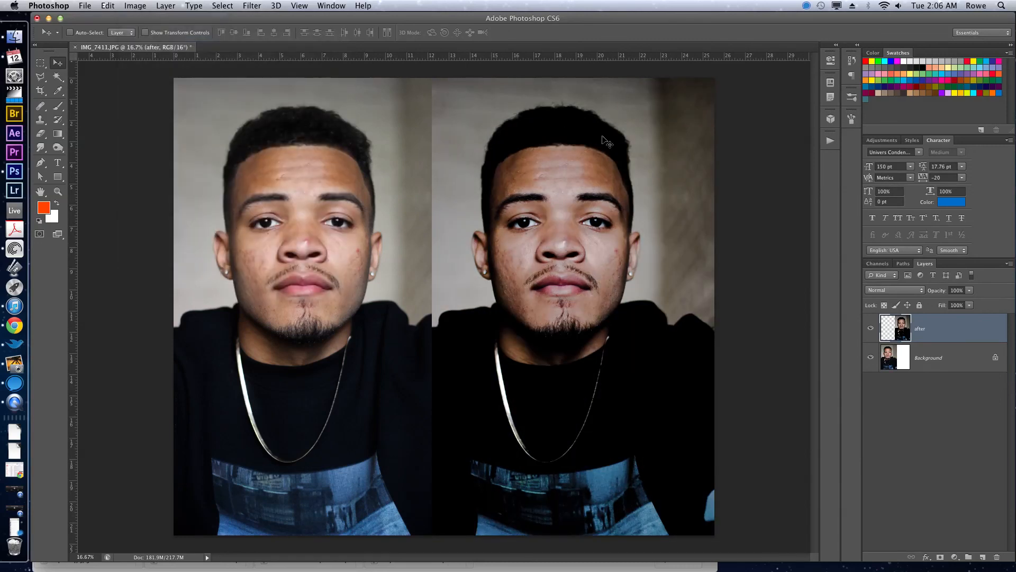